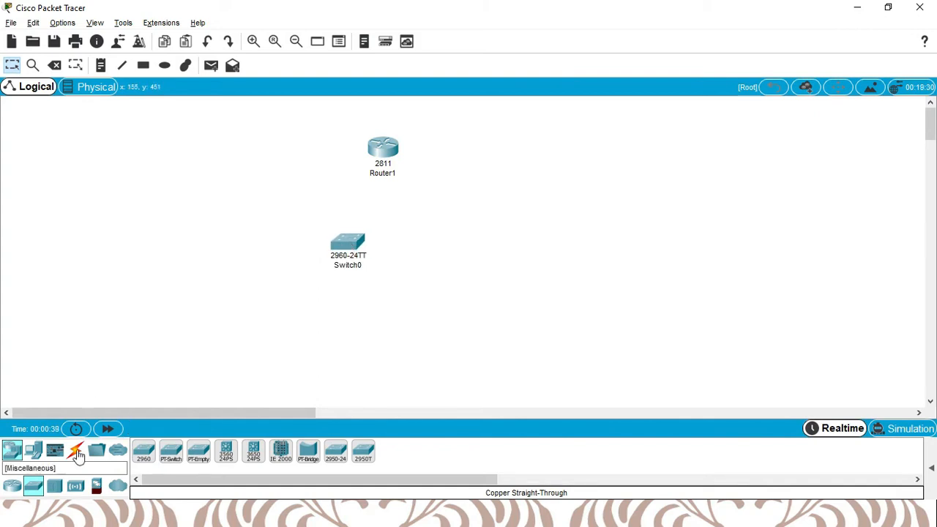
Step: Place three 7960 IP phones in the workspace, spread out below the switch
click(34, 451)
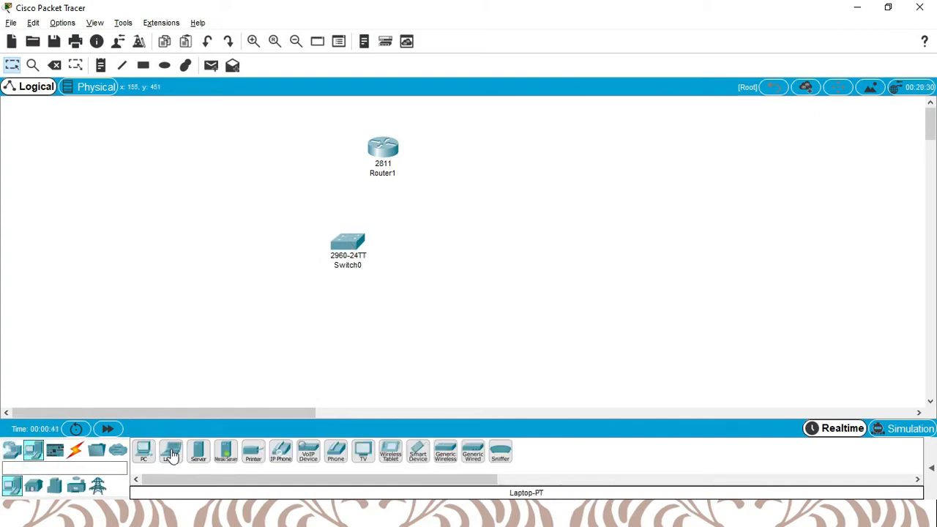
drag(281, 455, 226, 311)
drag(285, 454, 349, 359)
drag(286, 449, 482, 309)
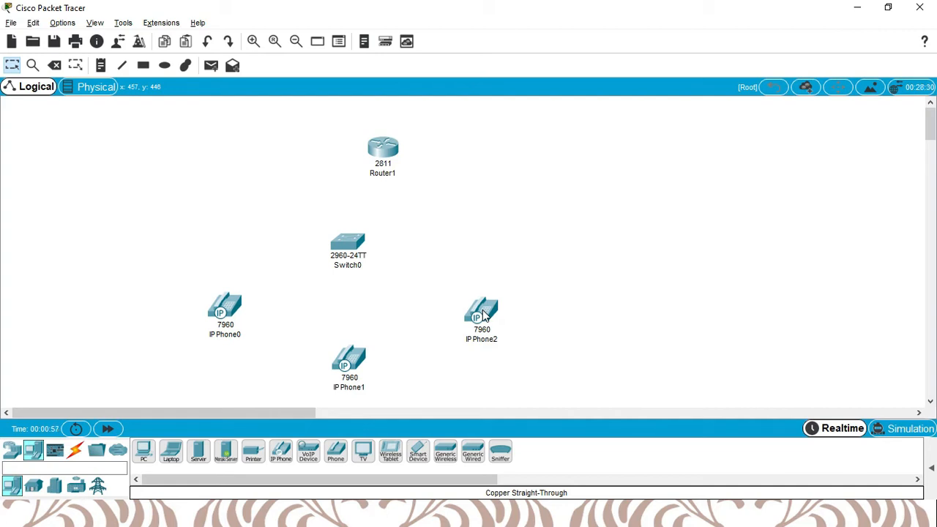
Step: Connect Router1 FastEthernet0/0 to Switch0 FastEthernet0/1 with a copper straight-through cable
click(77, 450)
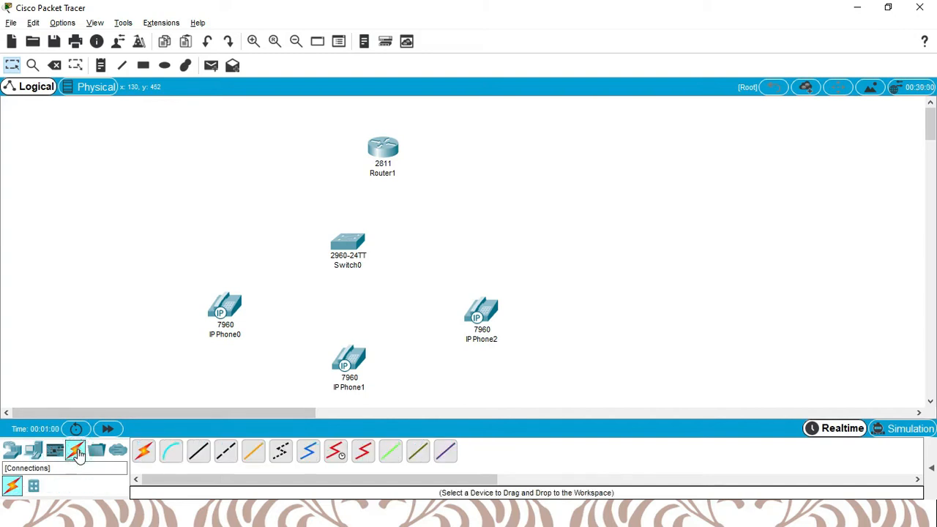
click(201, 458)
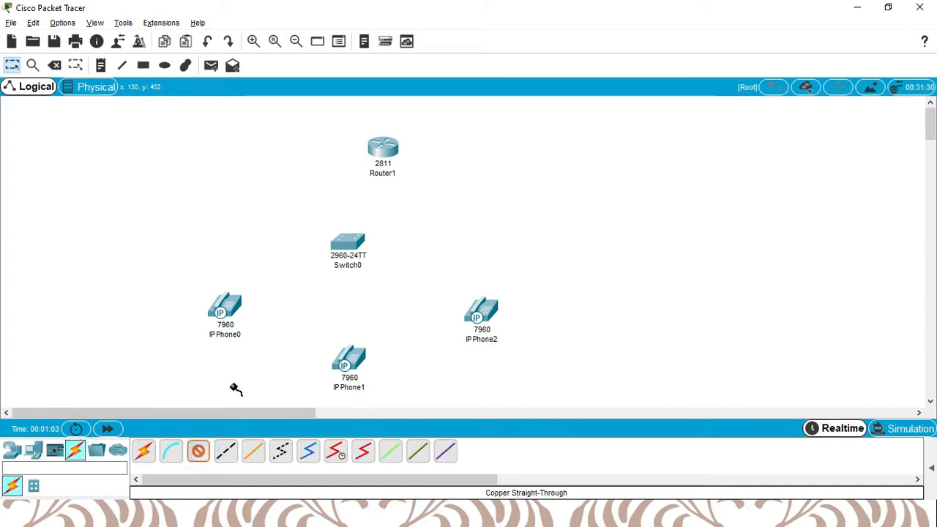
click(384, 150)
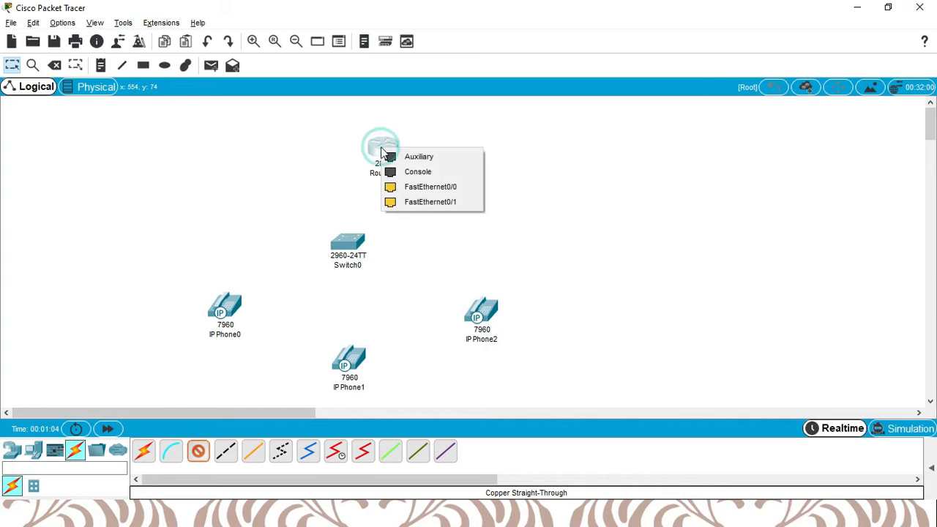
click(410, 188)
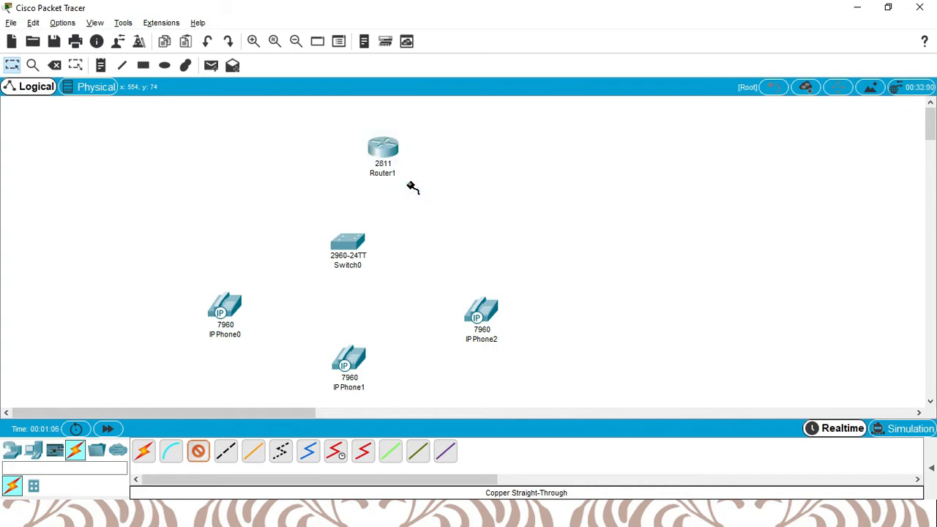
click(351, 246)
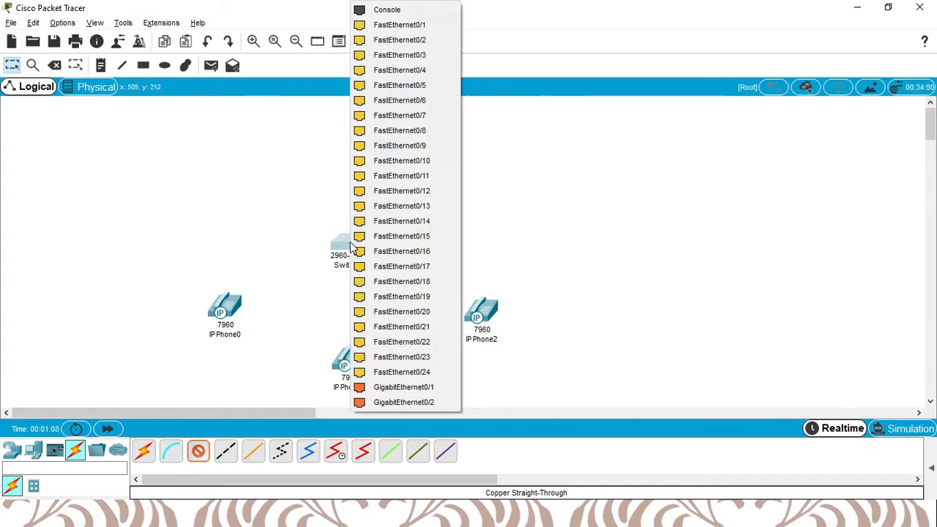
click(412, 29)
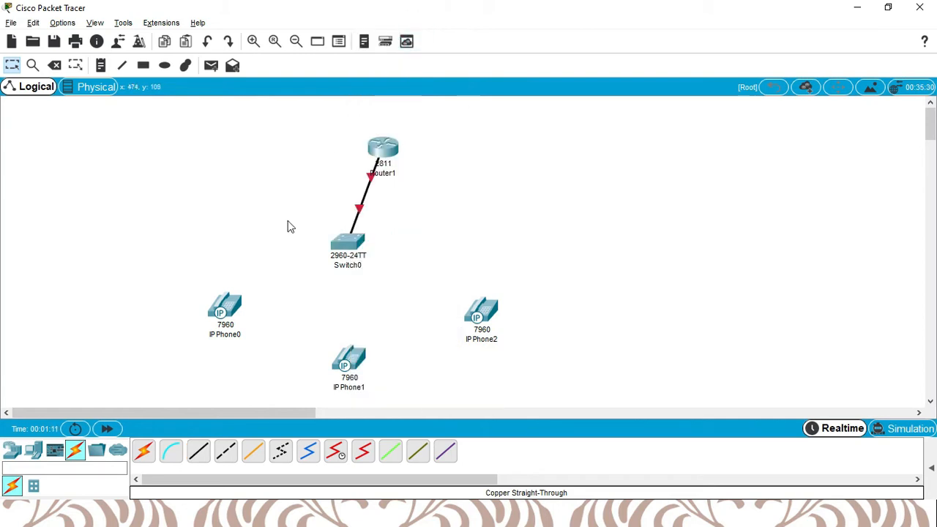
Step: Connect Switch0 FastEthernet0/2 to the Switch port of IP Phone0 with a copper straight-through cable
click(196, 450)
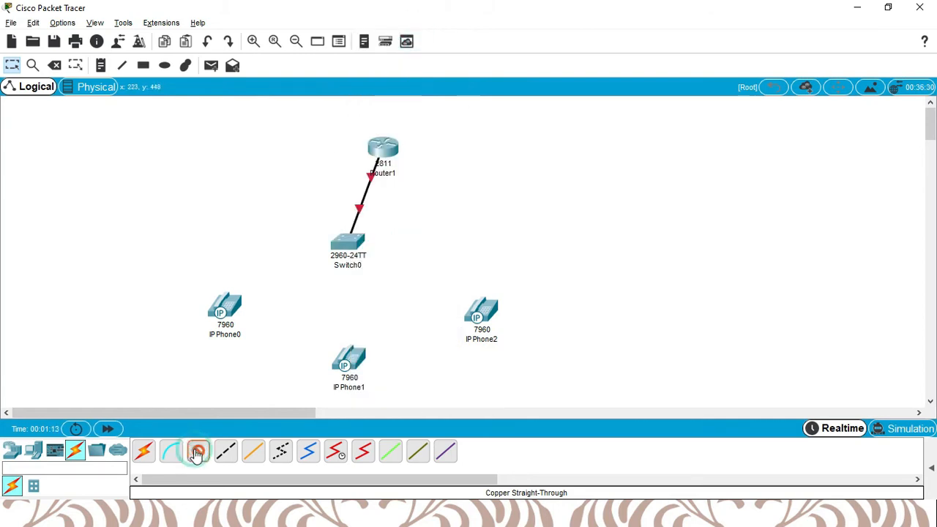
click(341, 241)
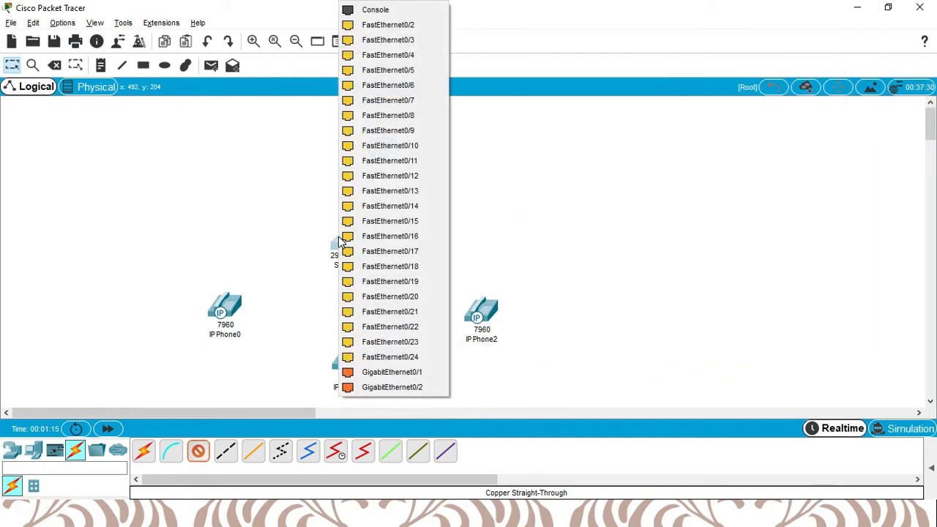
click(410, 26)
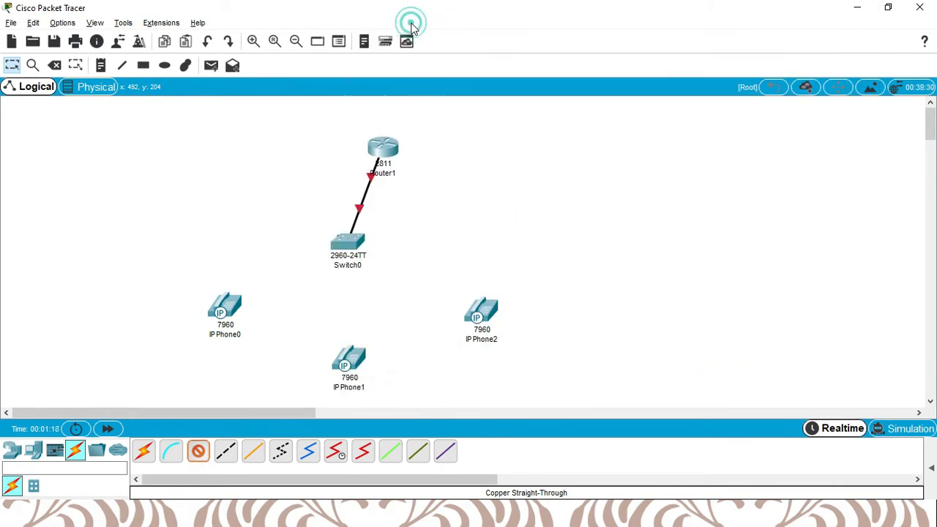
click(229, 302)
click(261, 308)
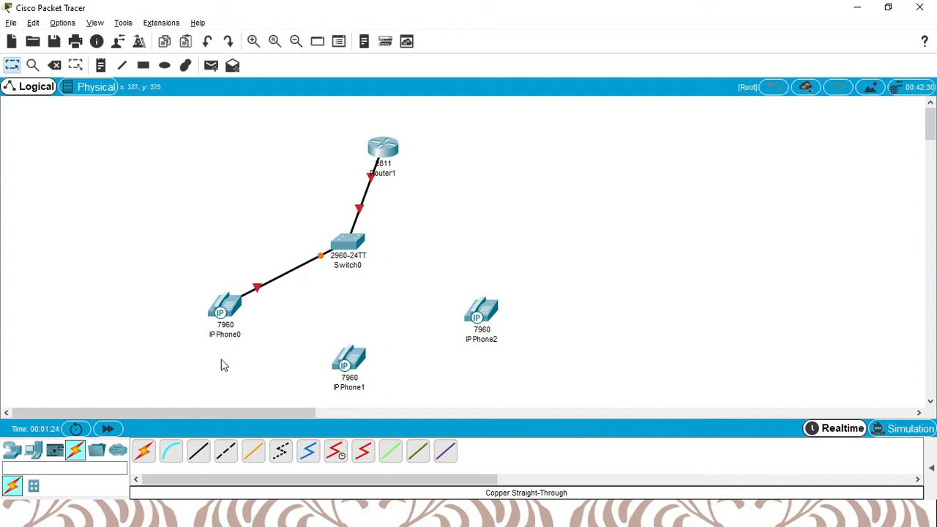
Step: Connect Switch0 FastEthernet0/3 to the Switch port of IP Phone1 with a copper straight-through cable
click(201, 452)
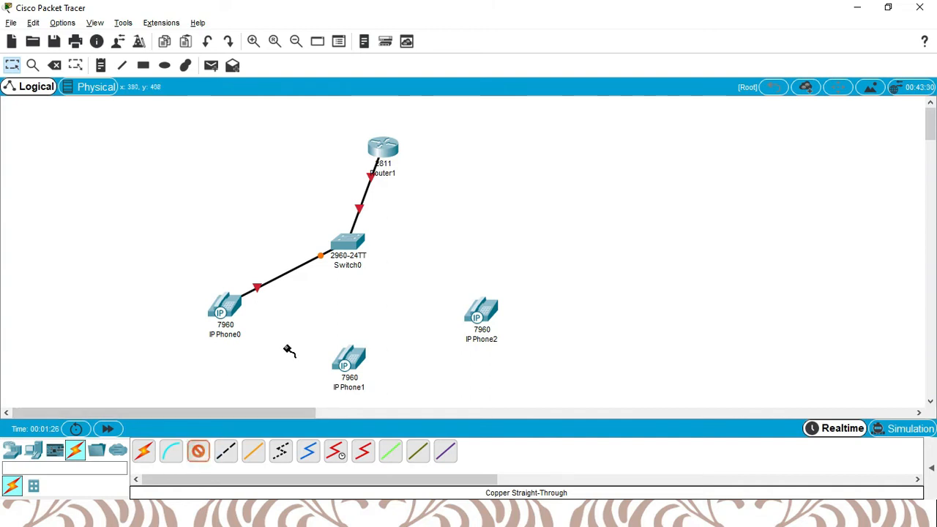
click(347, 245)
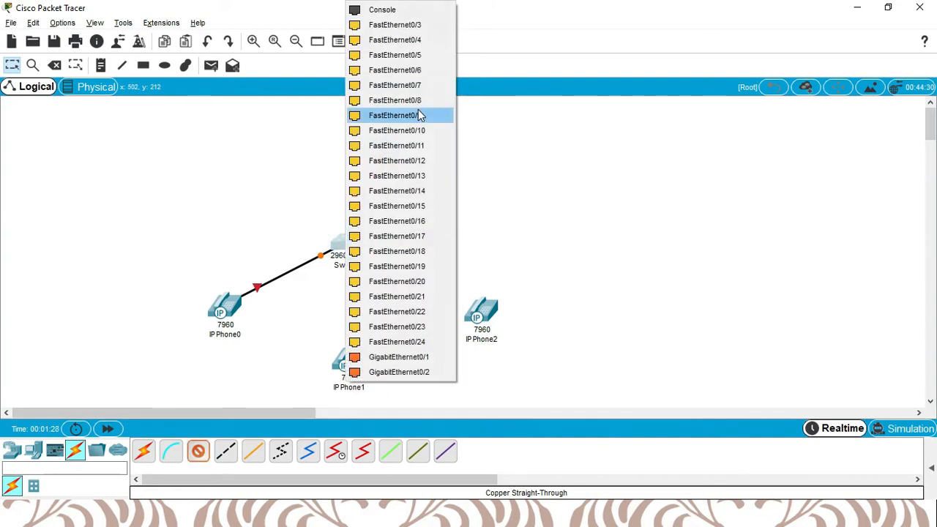
click(412, 26)
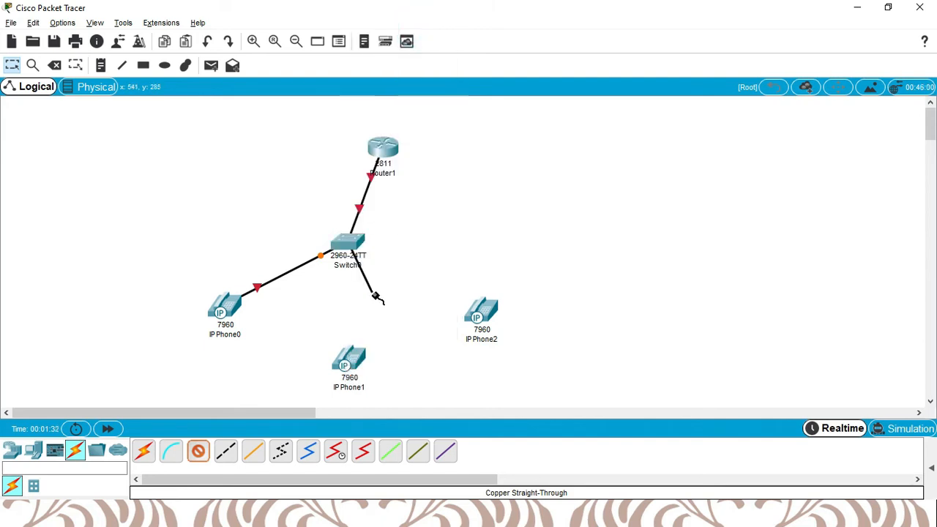
click(356, 357)
click(383, 363)
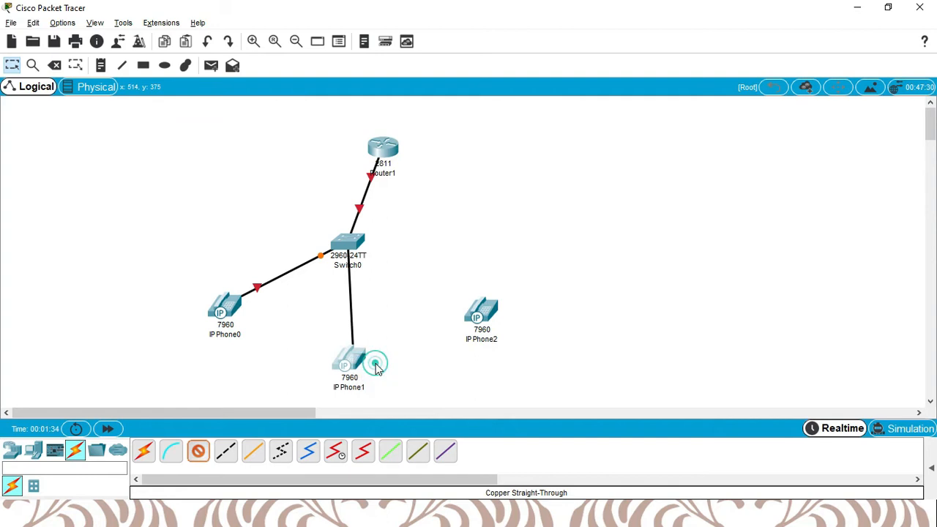
Step: Connect Switch0 FastEthernet0/4 to the Switch port of IP Phone2 with a copper straight-through cable
click(199, 451)
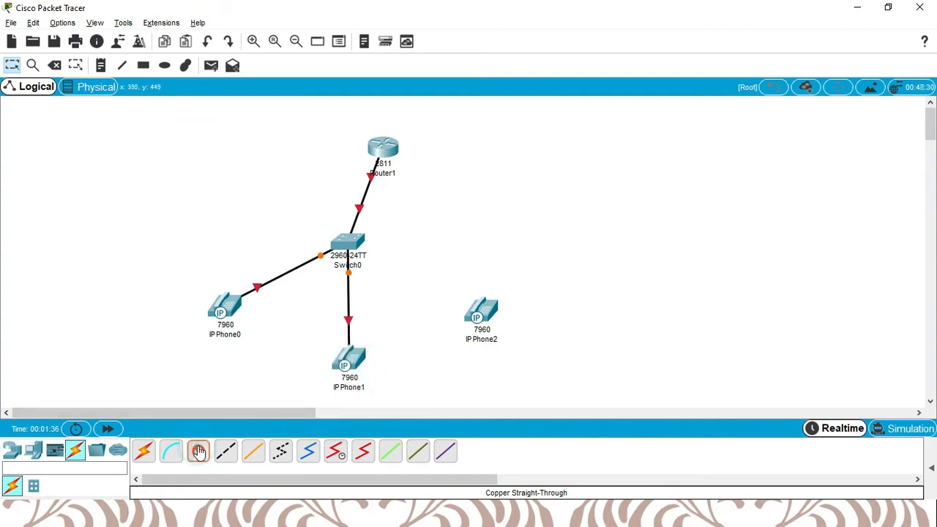
click(351, 240)
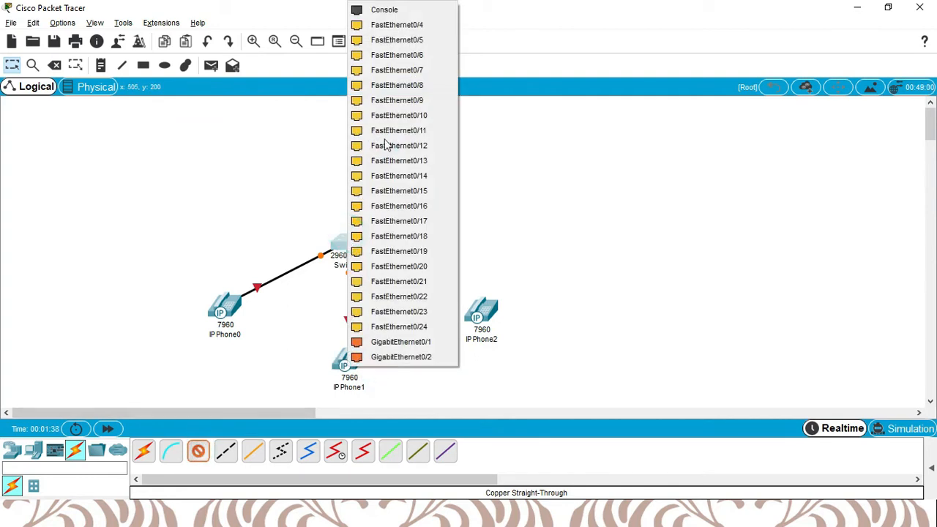
click(423, 28)
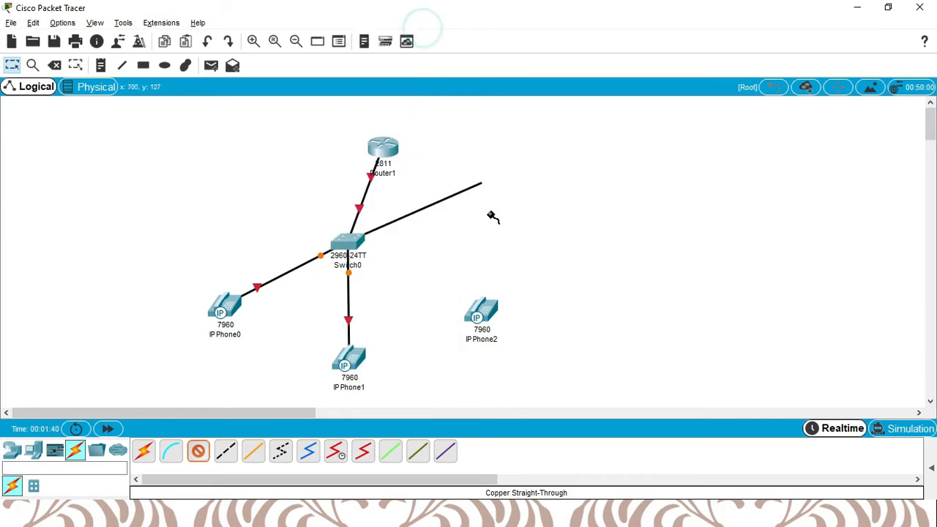
click(487, 308)
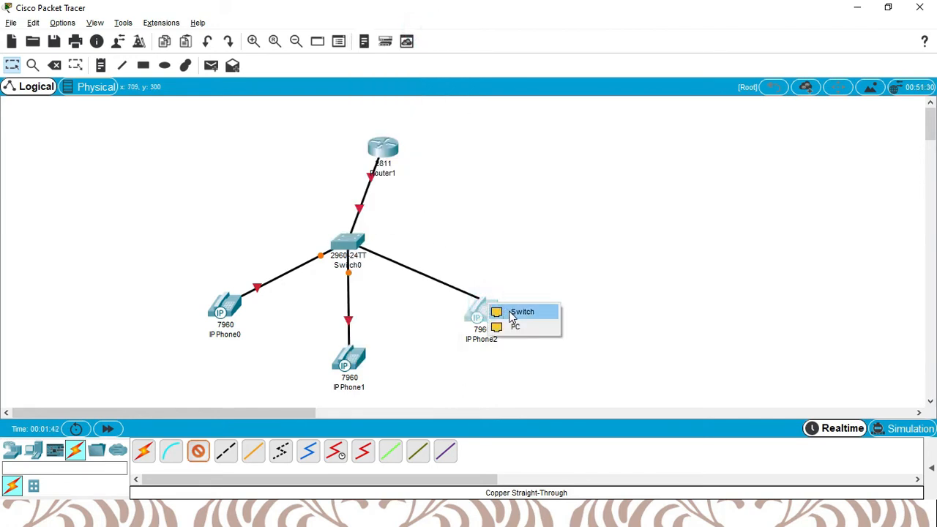
click(512, 315)
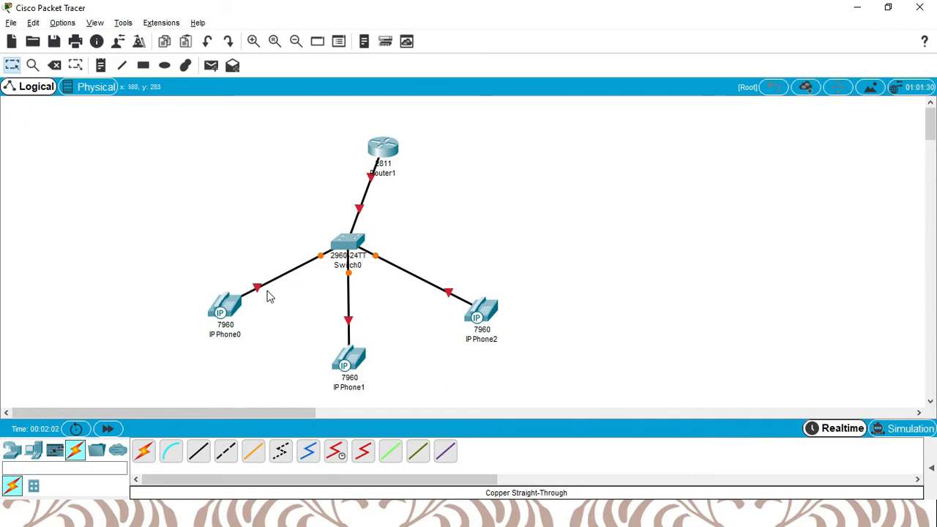
Step: Plug the VoIP power adapter into the power socket of IP Phone0 and return to the topology
double_click(232, 304)
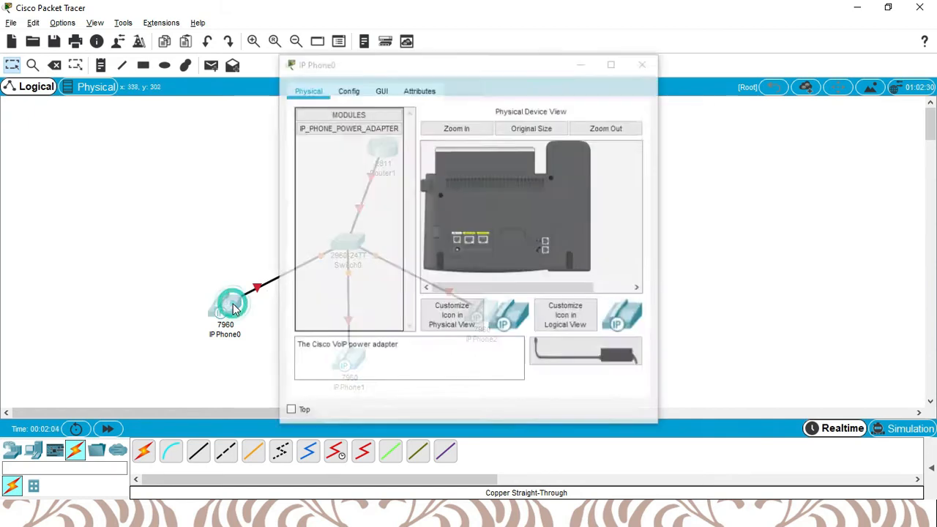
click(227, 308)
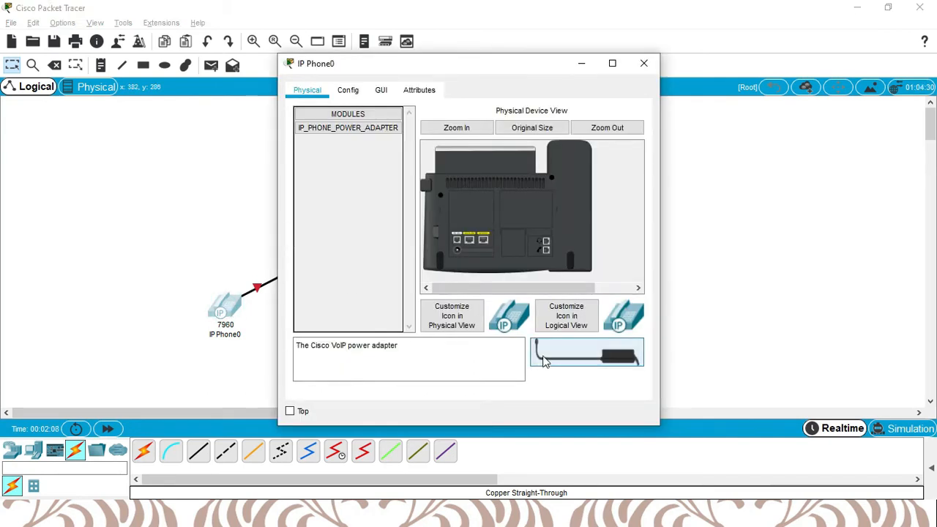
drag(543, 360, 459, 252)
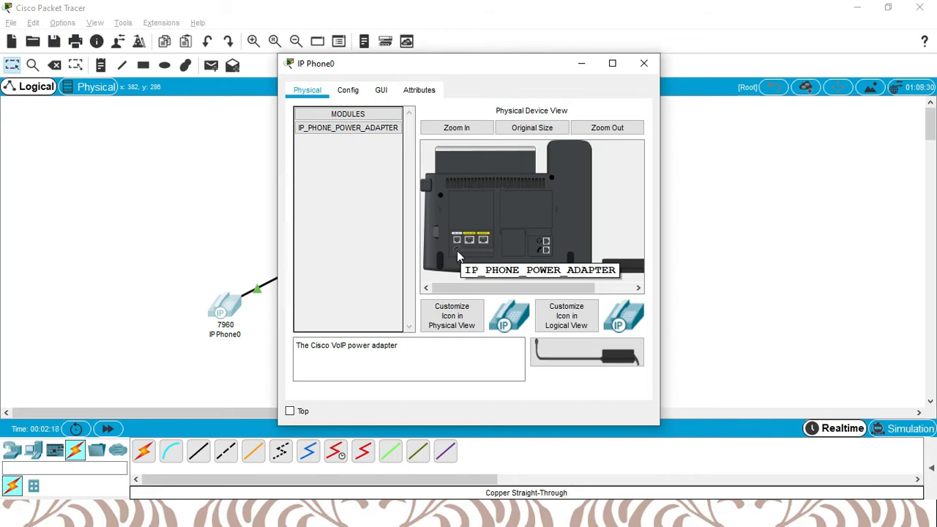
click(221, 218)
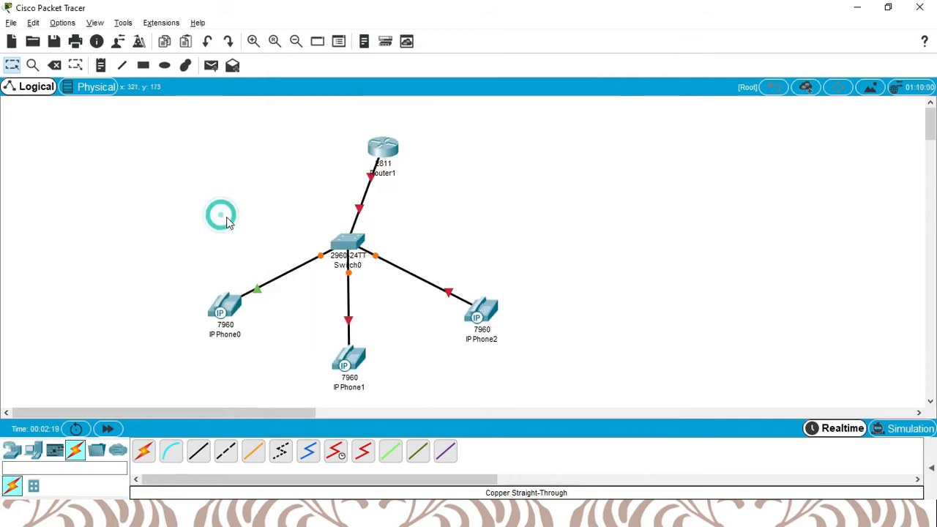
Step: Plug a VoIP power adapter into the power socket of both IP Phone1 and IP Phone2
click(357, 359)
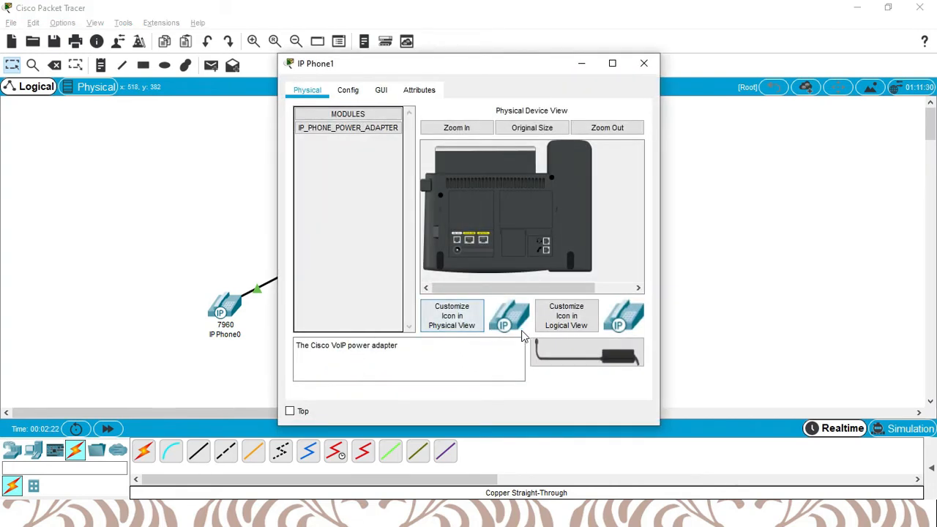
drag(545, 350, 457, 253)
click(737, 301)
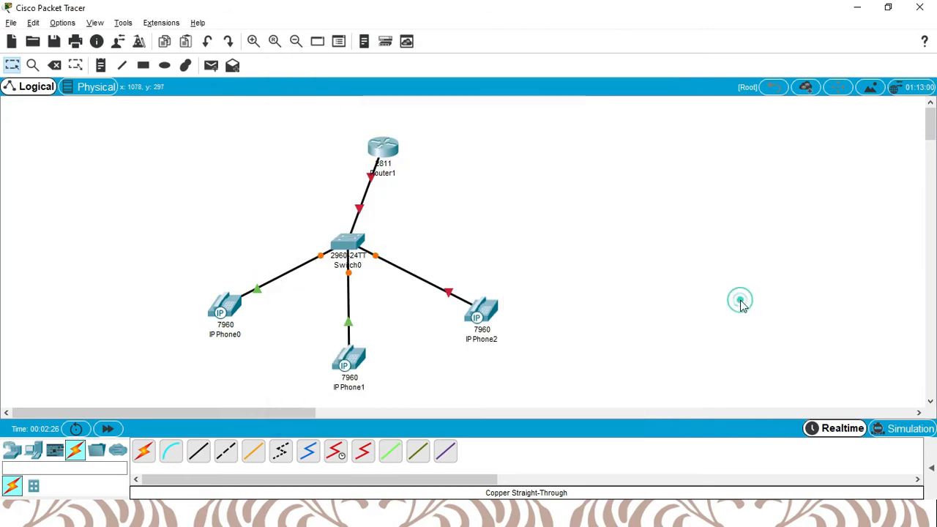
click(493, 308)
drag(585, 353, 460, 250)
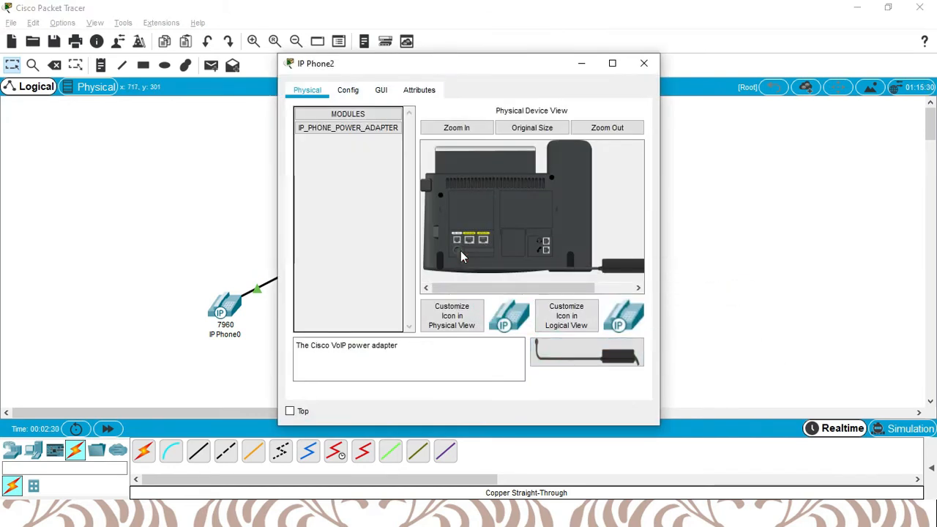
click(722, 289)
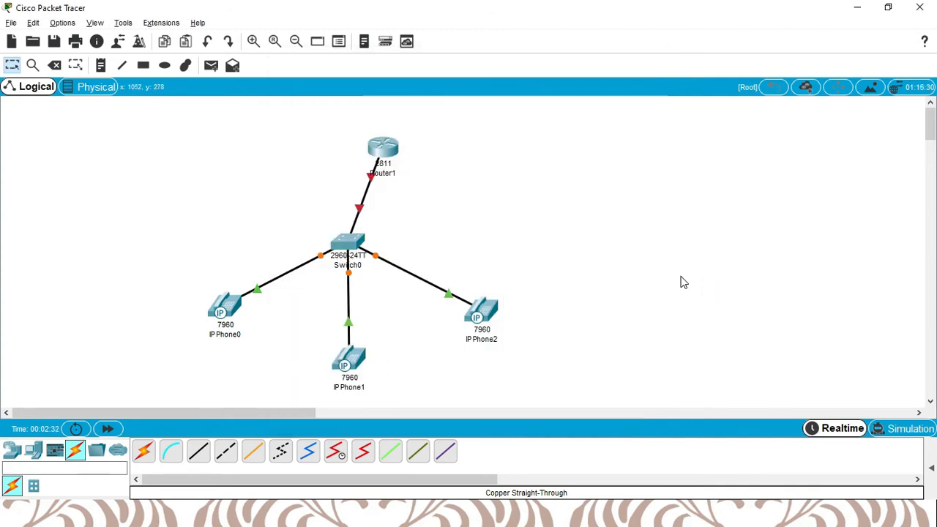
Step: Open Router1's command-line interface in a maximized window and start the console session
click(392, 152)
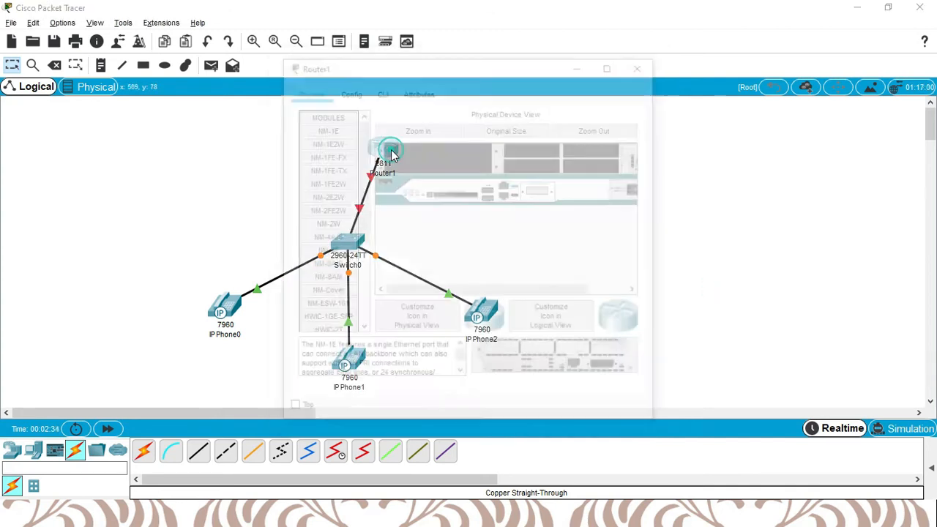
click(350, 94)
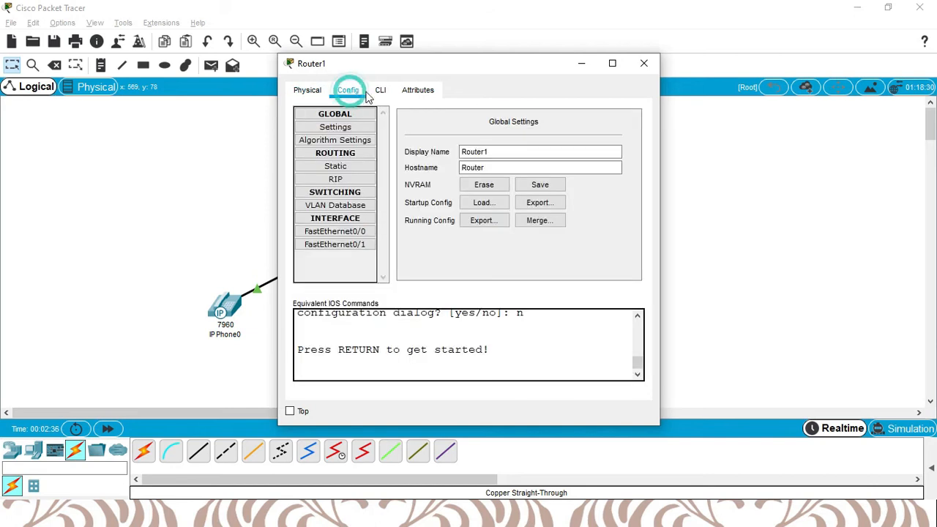
click(381, 91)
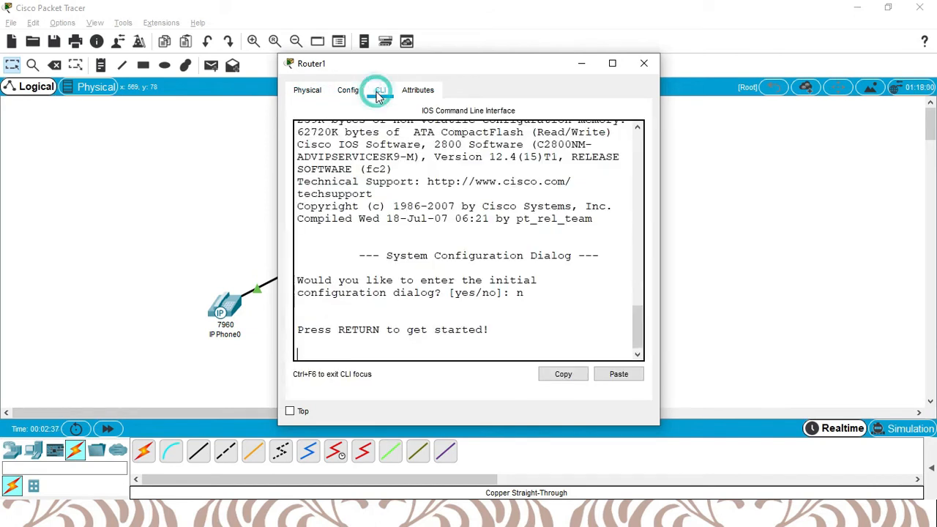
click(612, 64)
key(Return)
key(Return)
key(Return)
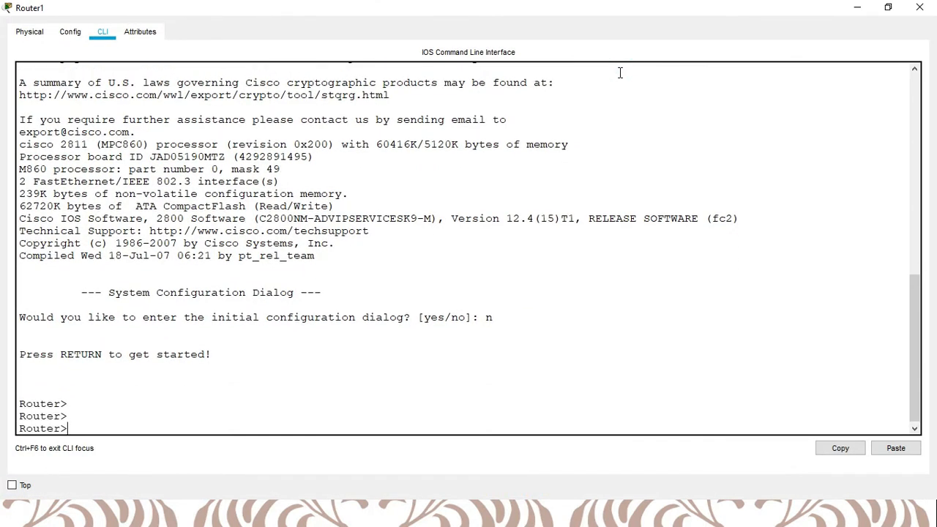
Step: Enter privileged mode with en and global configuration mode with conf t on Router1
text(en)
key(Return)
text(conf t)
key(Return)
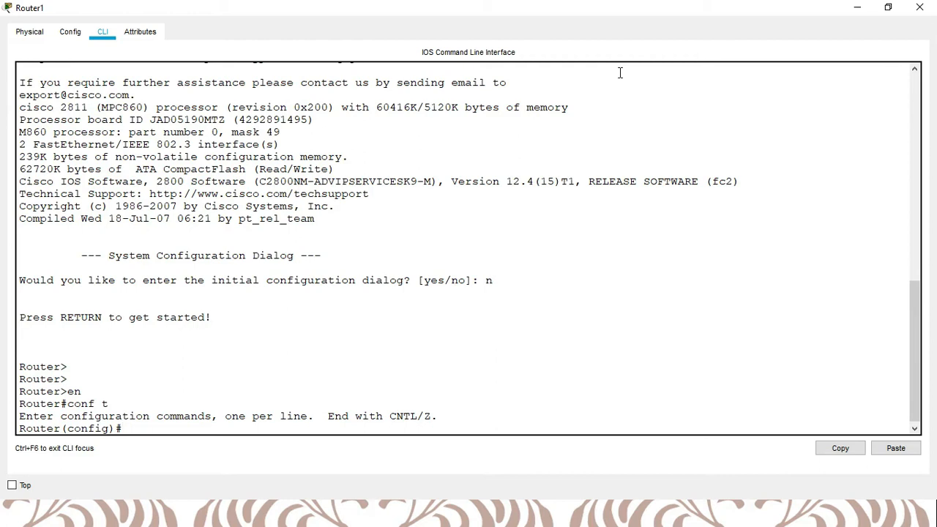
Step: Enter interface fastEthernet 0/0 on Router1 and assign it IP address 10.0.0.1 with mask 255.0.0.0
text(inter)
key(Tab)
text(fas)
key(Tab)
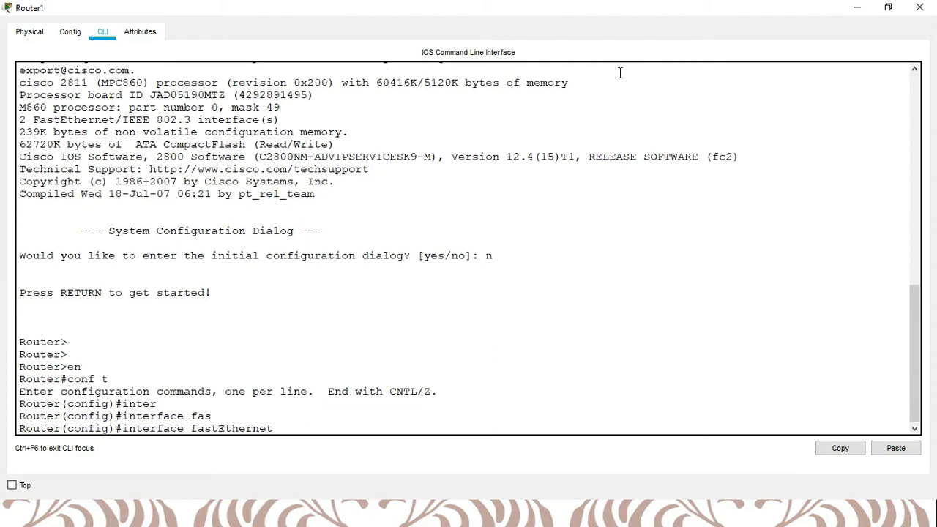
text(0/0)
key(Return)
text(ip ad)
key(Tab)
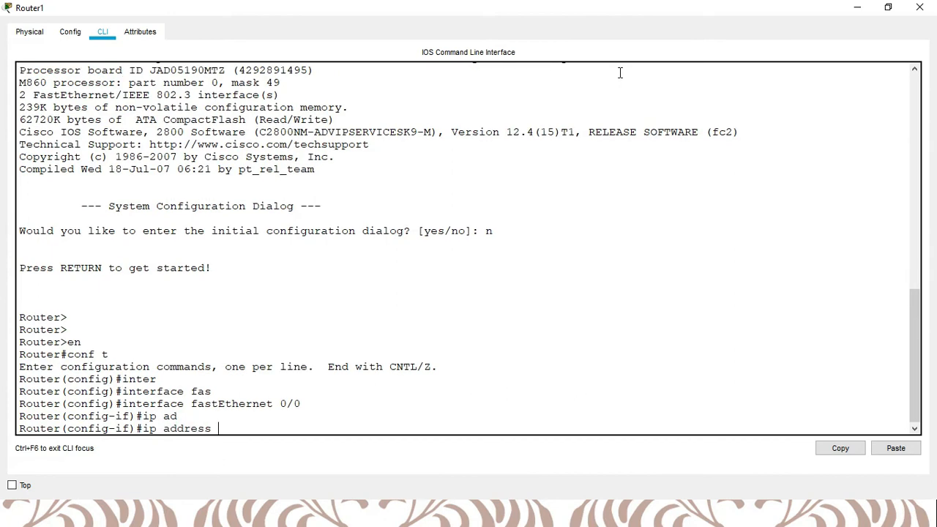
text(10.0.0.1 255.0.0.0)
key(Return)
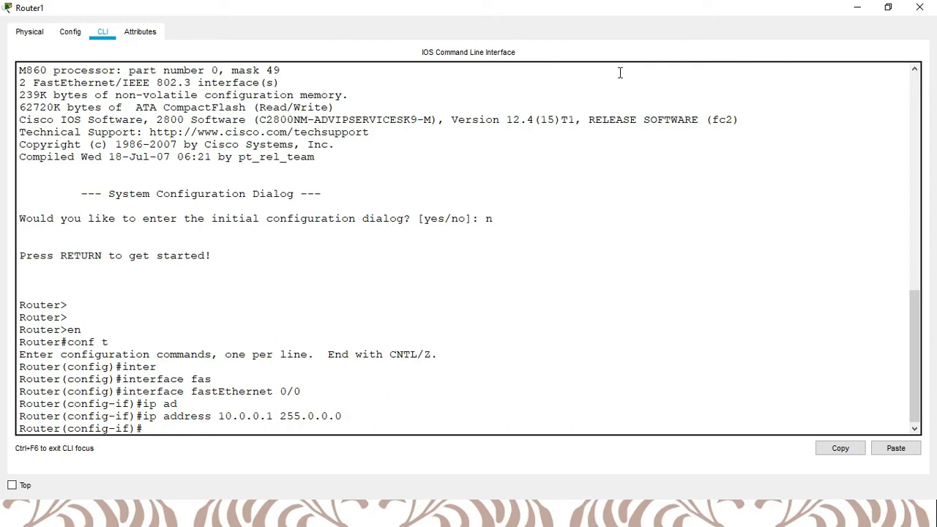
Step: Enable the fastEthernet 0/0 interface with no shut and return to global configuration mode
text(no shut)
key(Return)
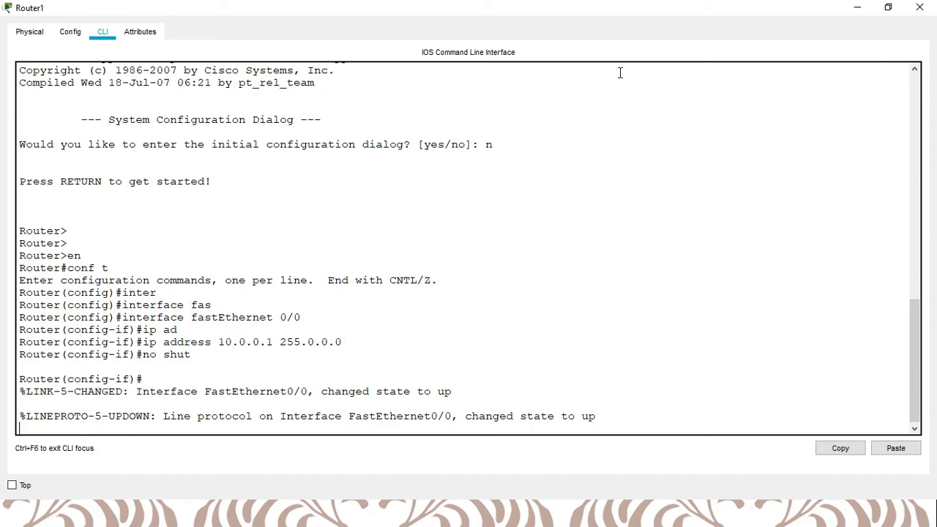
key(Return)
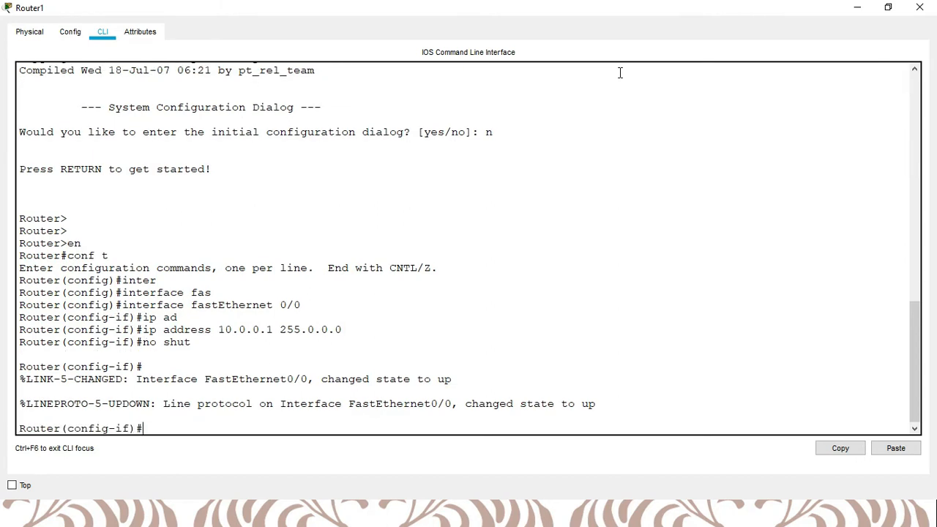
text(exi)
key(Return)
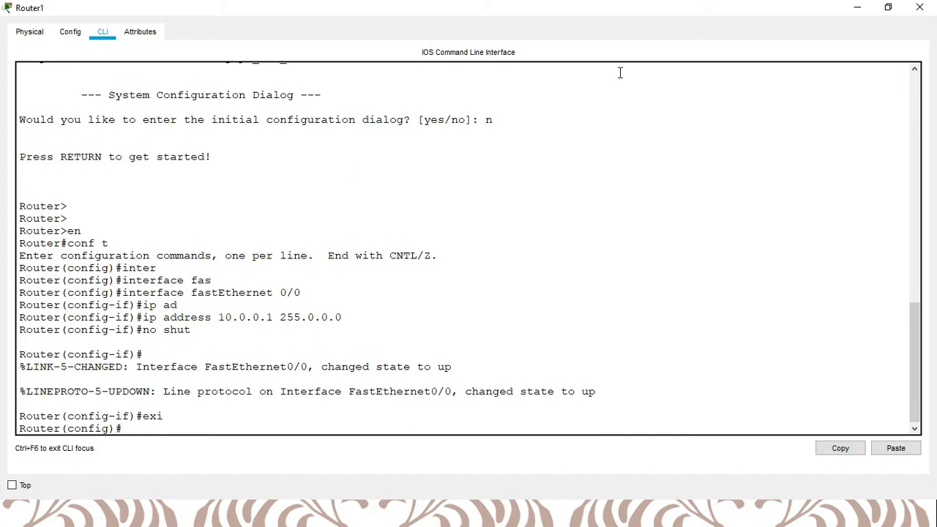
Step: Create a DHCP pool named phones on the router
text(ip dhc)
key(Tab)
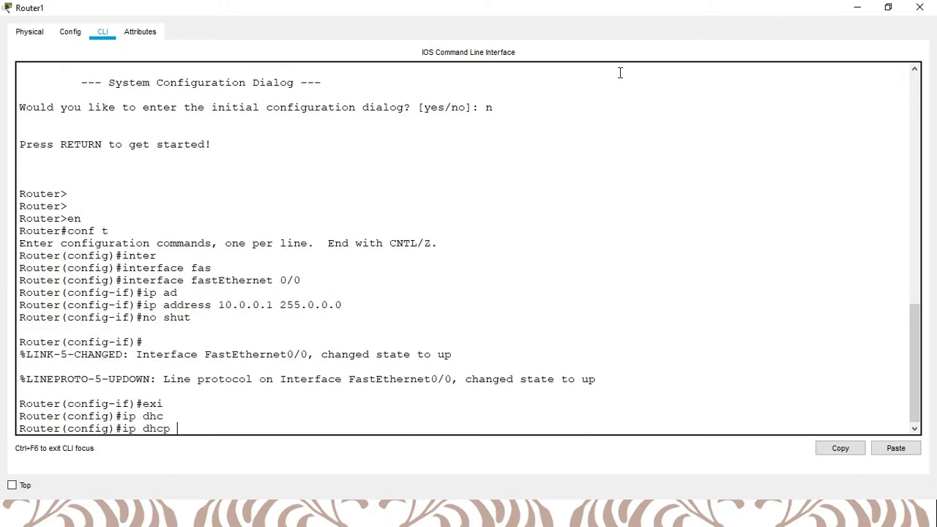
text(poo)
key(Tab)
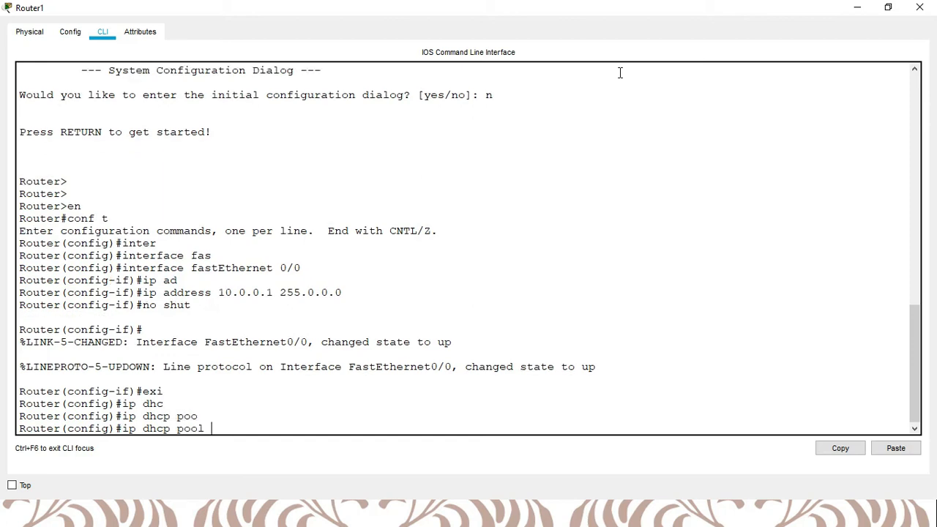
text(phones)
key(Return)
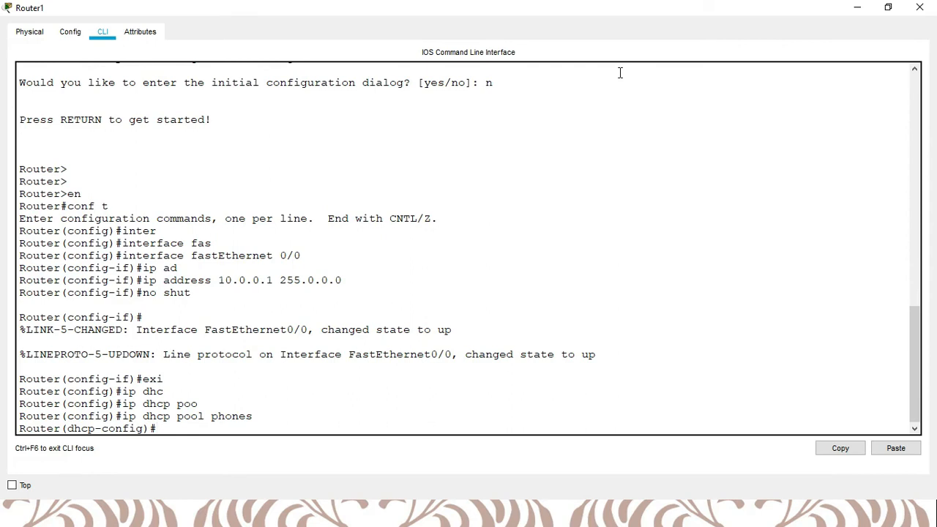
Step: Set the phones DHCP pool's network to 10.0.0.0 with mask 255.0.0.0
text(net)
key(Tab)
text(10.0.0.0)
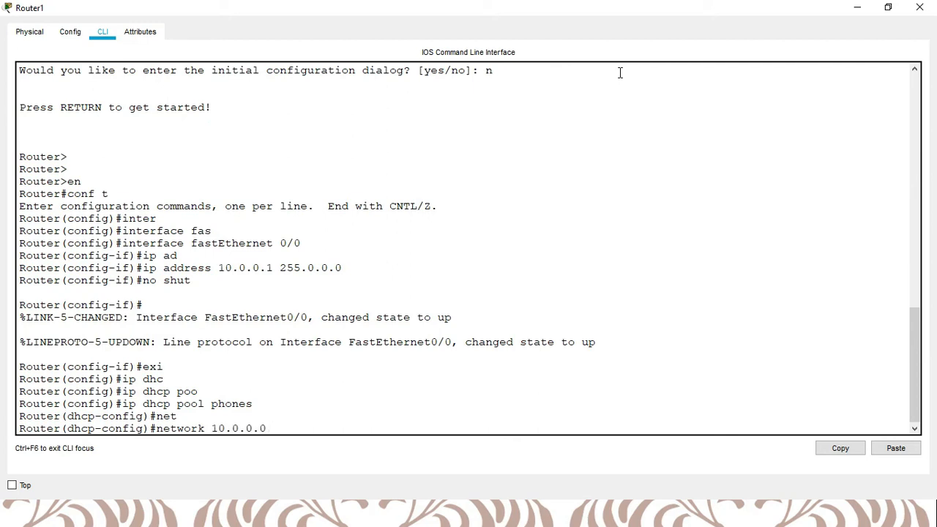
text( 25)
text(5.00)
text(.0.0.0)
key(Return)
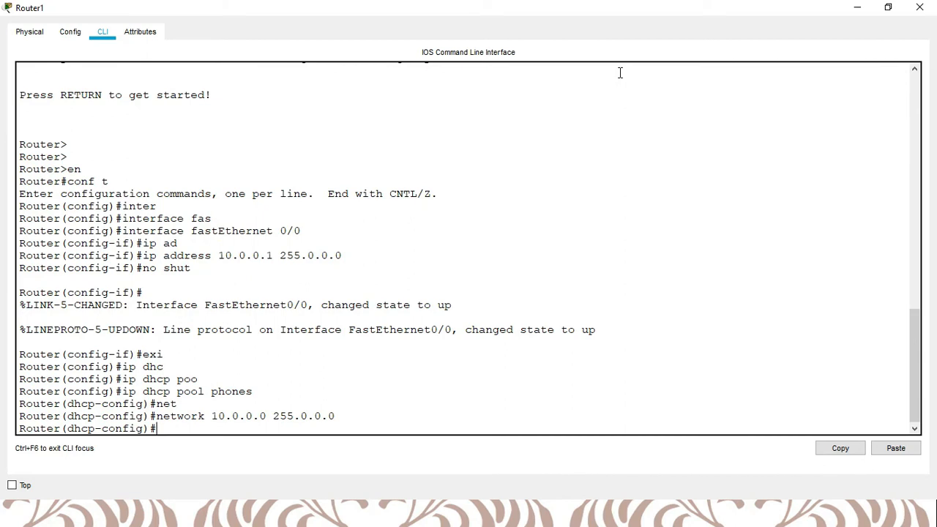
Step: Set the phones DHCP pool's default-router to 10.0.0.1
text(def)
key(Tab)
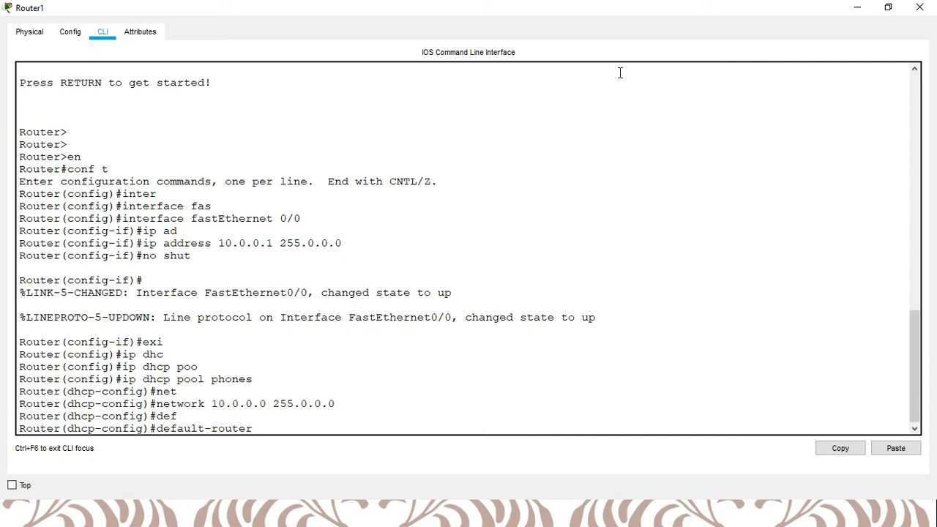
text(10.0.0.)
text(1)
key(Return)
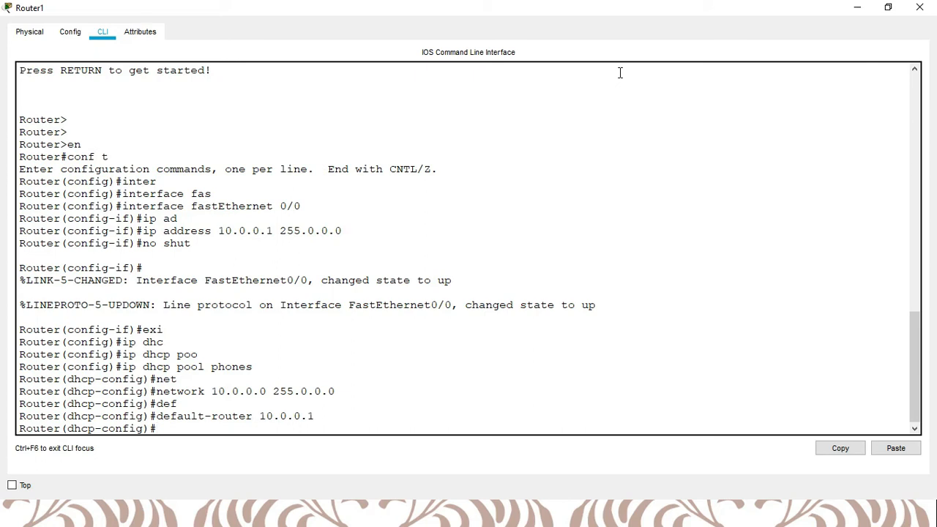
Step: Add DHCP option 150 ip 10.0.0.1 to the phones pool and exit to global configuration mode
text(option ?)
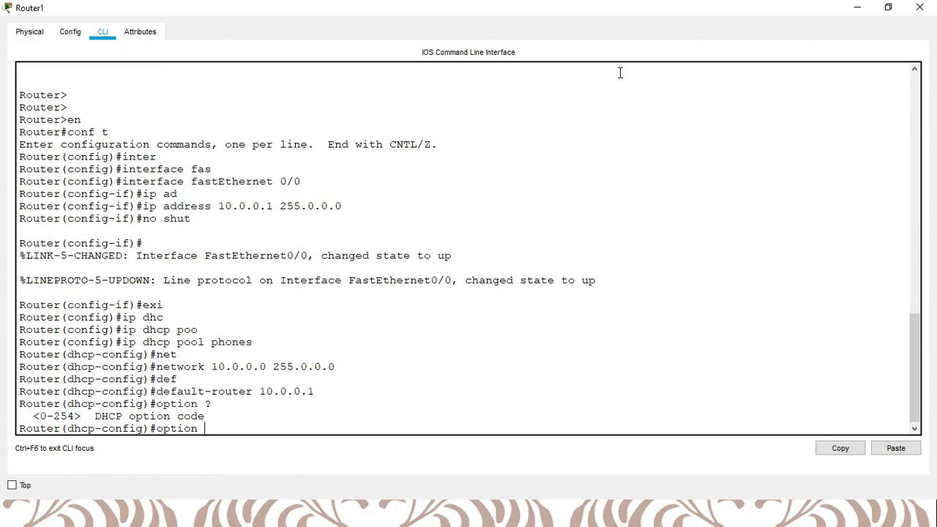
text(150 ip 10.0.0.1)
key(Return)
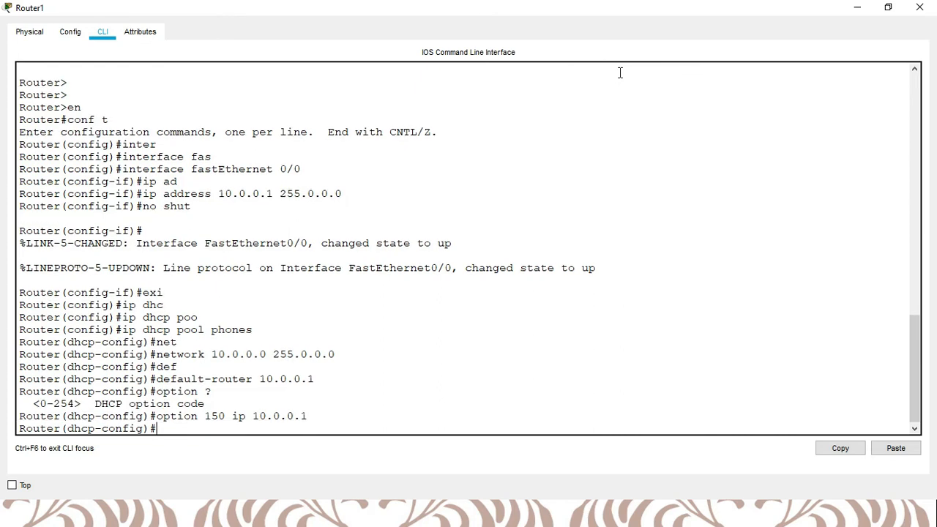
text(exit)
key(Return)
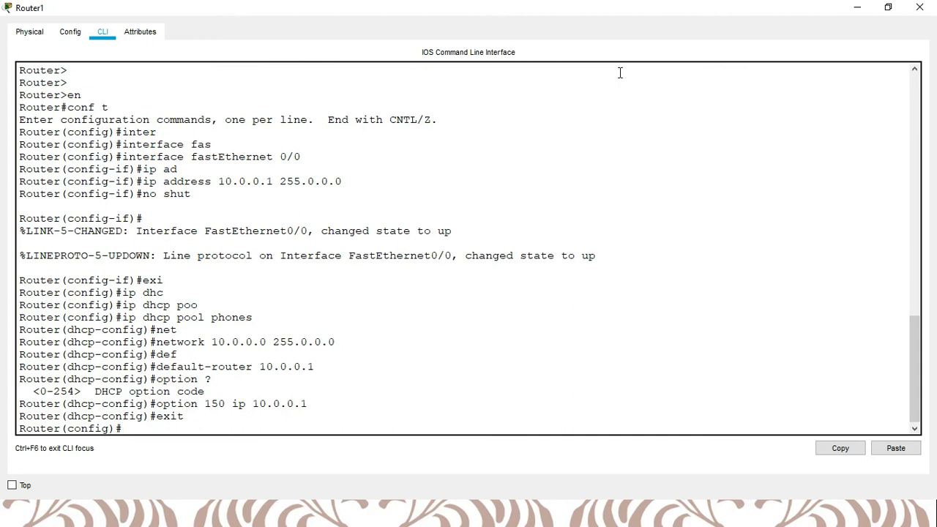
Step: Enter telephony-service configuration mode and list its available commands
text(tel)
key(Tab)
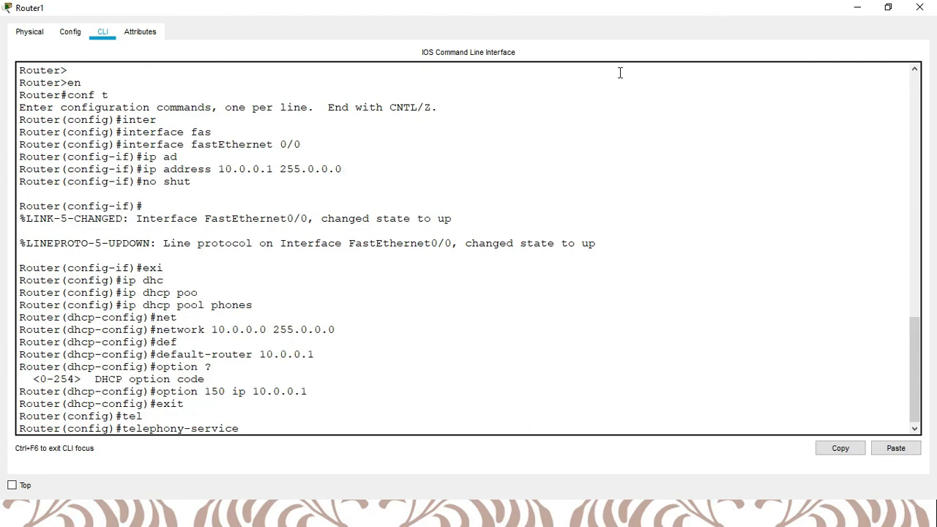
key(Return)
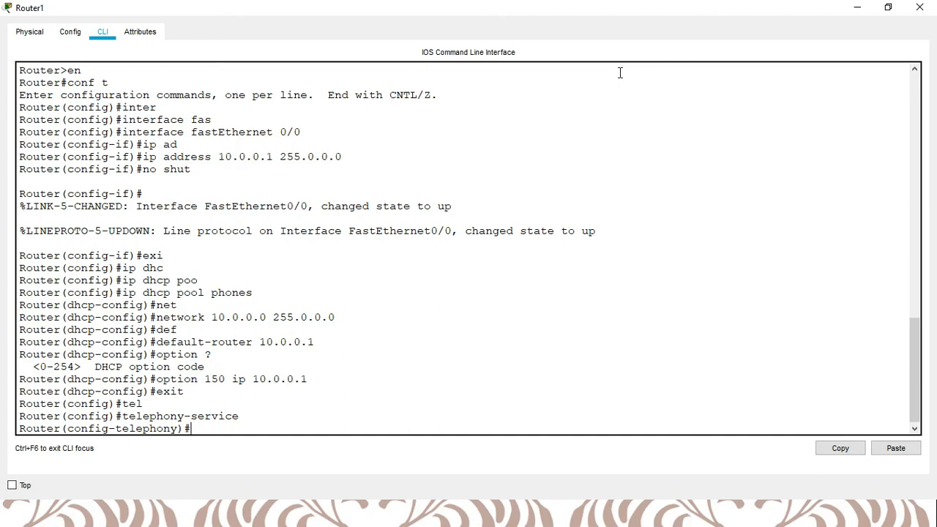
text(?)
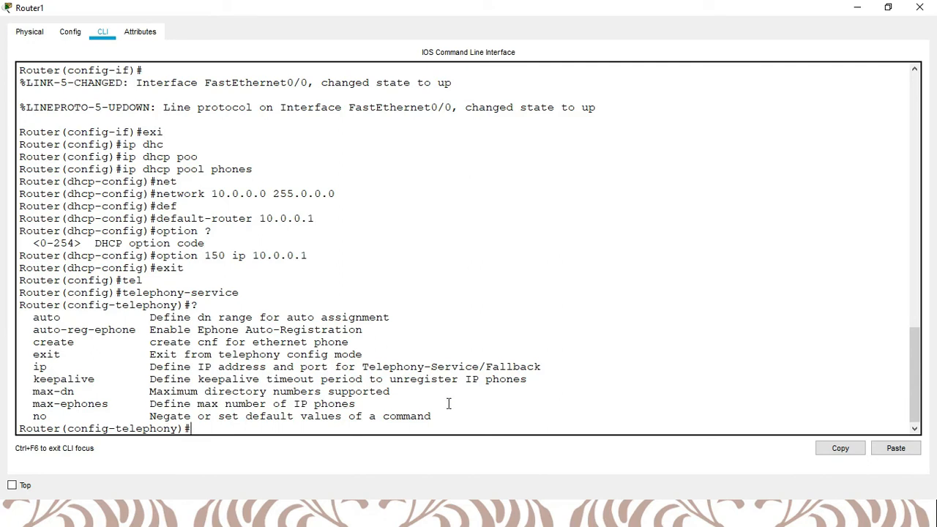
Step: Set the telephony service limits to max-ephones 5 and max-dn 5
text(max-e)
key(Tab)
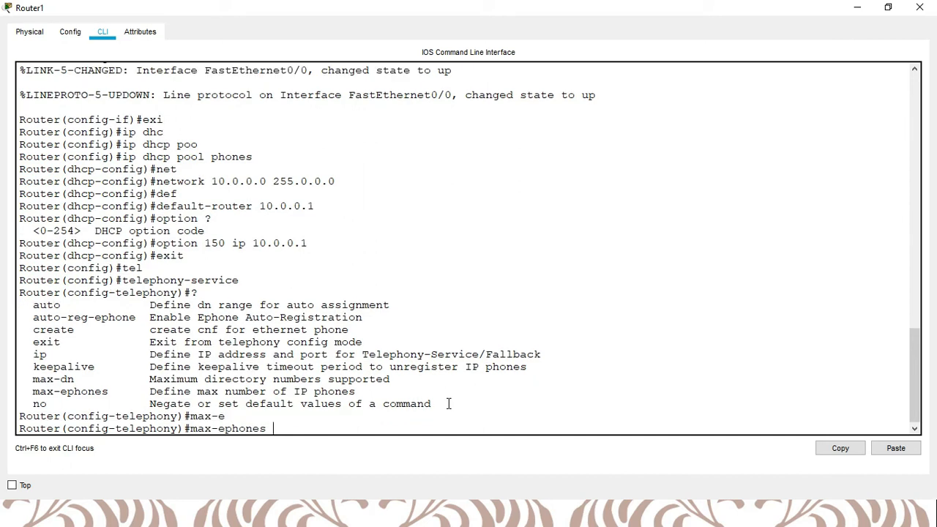
text(5)
key(Return)
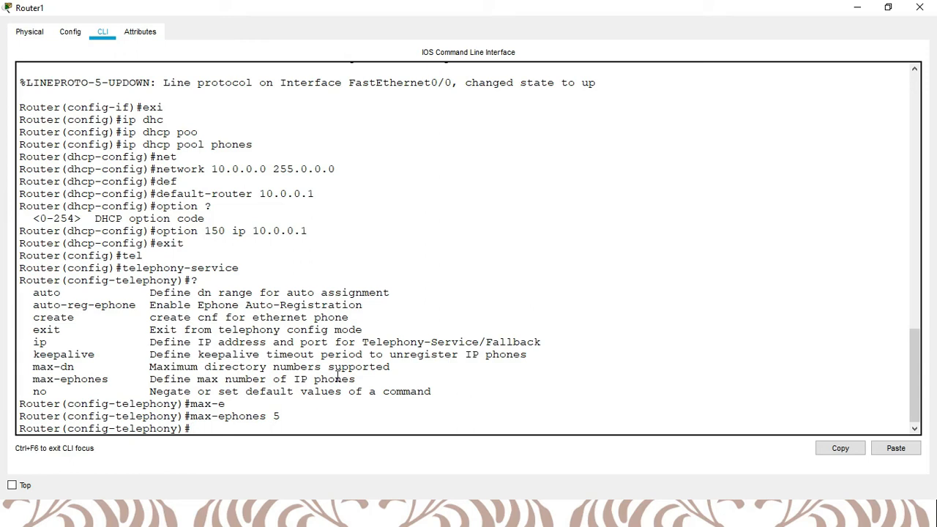
text(max-d)
key(Tab)
text(5)
key(Return)
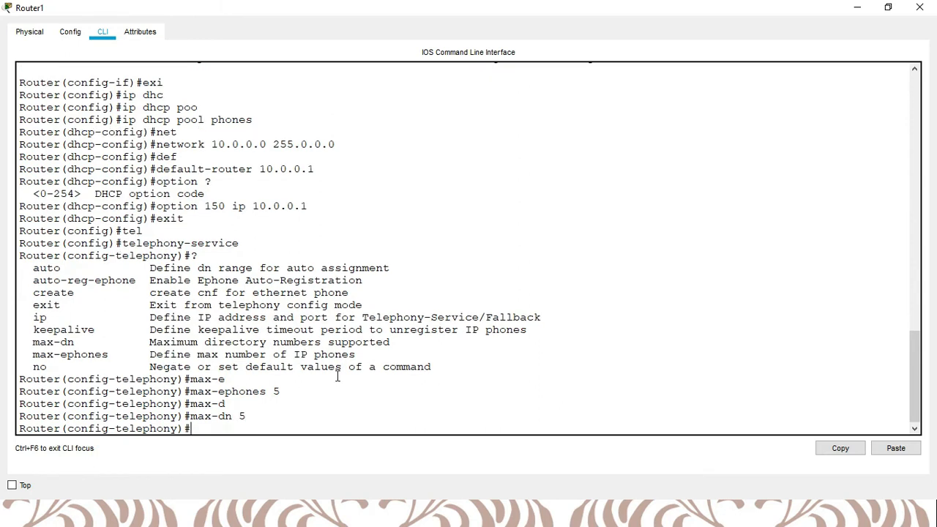
Step: Set the telephony service's ip source-address to 10.0.0.1 with port 2000, checking the command help for the port options
text(ip)
key(Tab)
text(sou)
key(Tab)
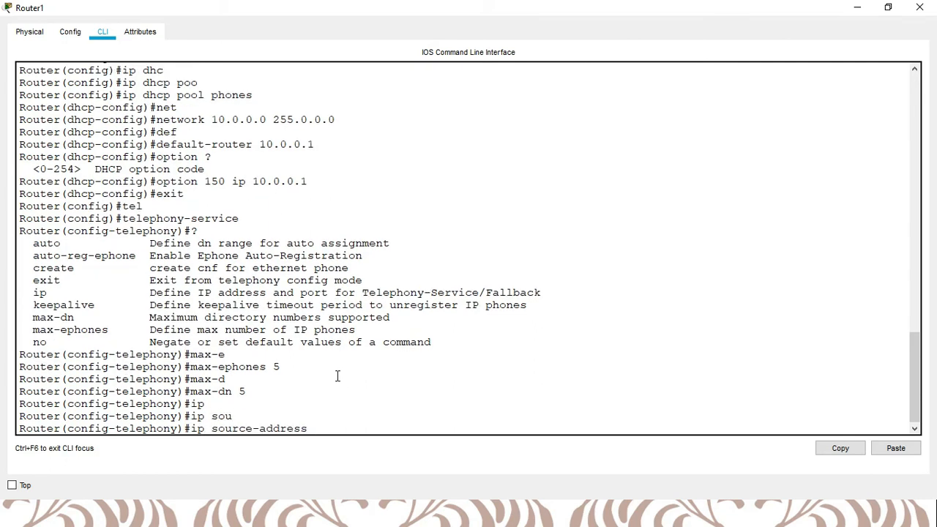
text(10.0.0.1)
text(?)
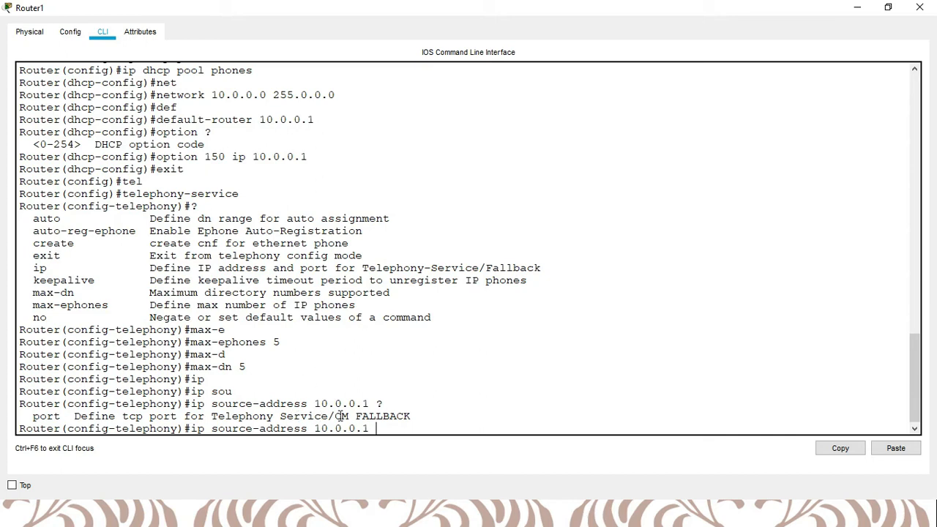
text(por)
key(Tab)
text(?)
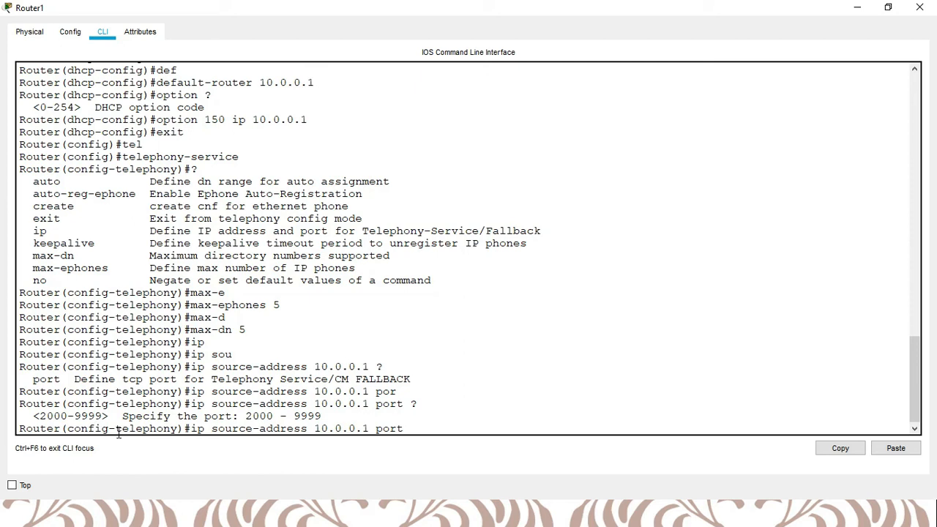
text(2000)
key(Return)
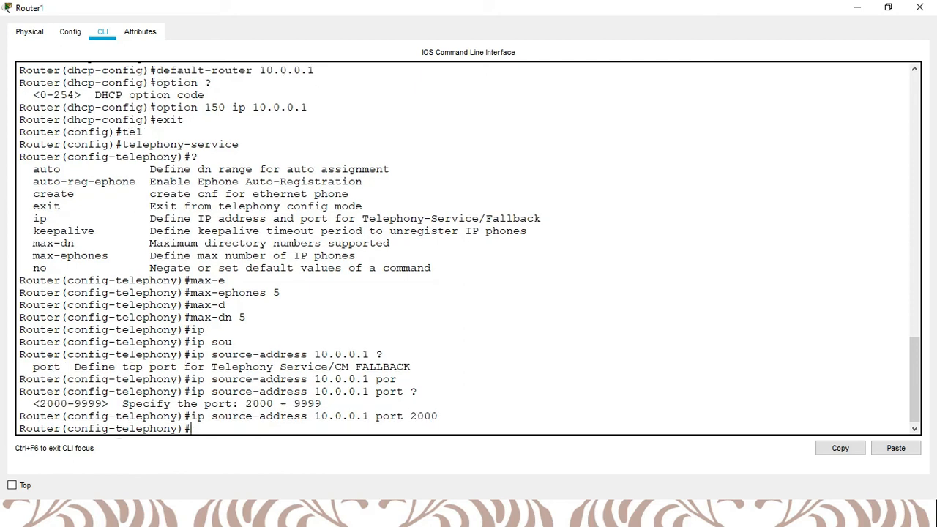
Step: Configure auto assign 1 to 5 for the telephony service, consulting the command help, and exit to global configuration mode
text(auto)
key(Tab)
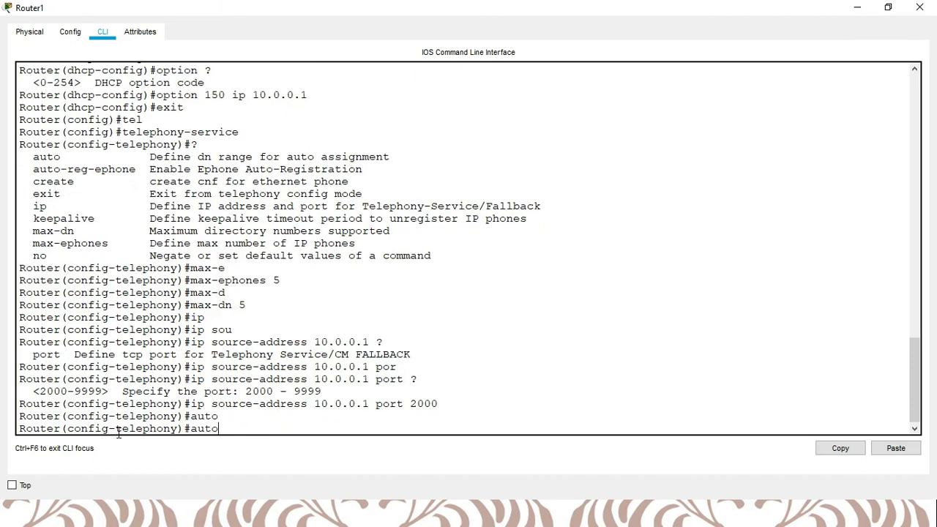
text(assi)
key(Tab)
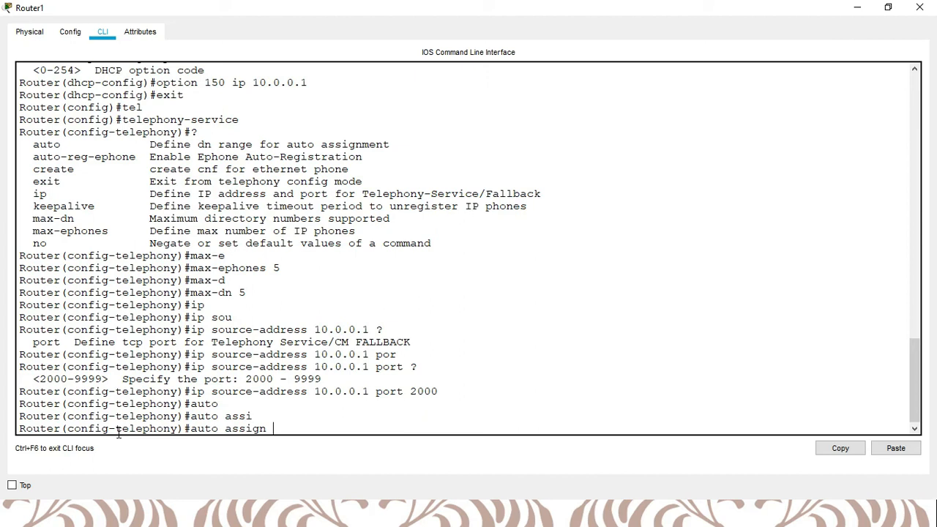
text(?)
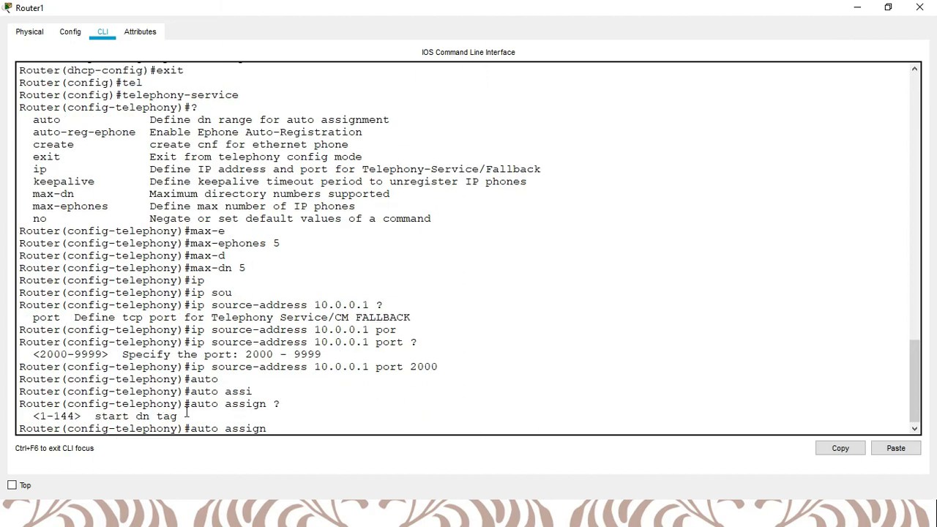
text(1 )
text(?)
text(to)
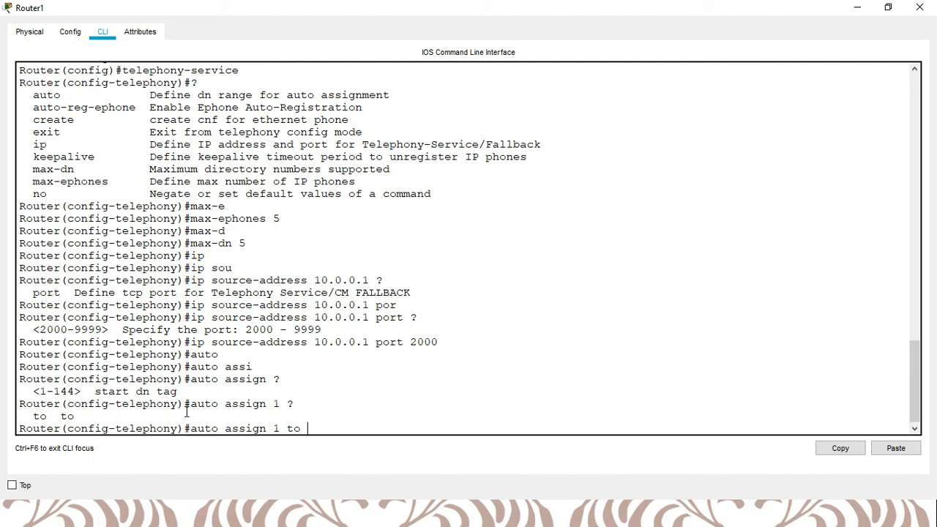
text( ?)
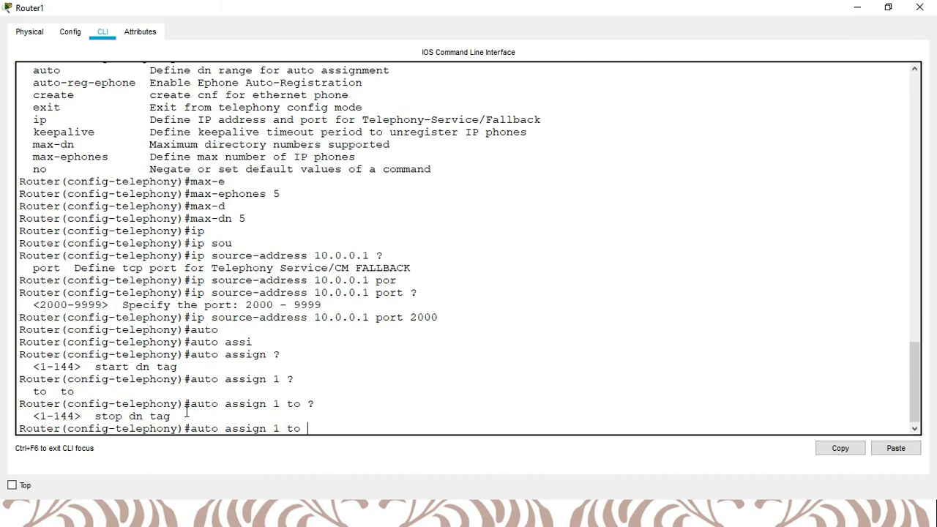
text(5)
key(Return)
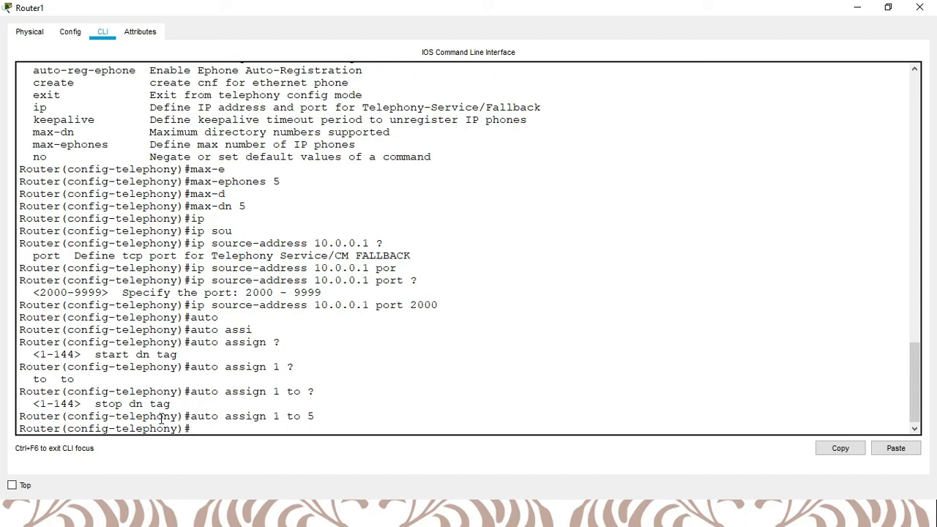
text(exit)
key(Return)
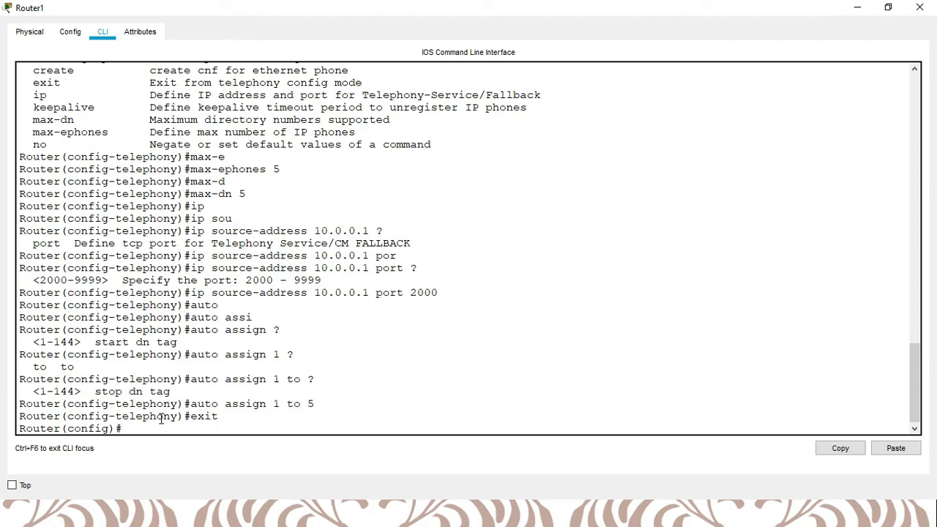
Step: Create directory entry ephone-dn 1 and stay in its configuration mode
text(ephone-d)
key(Tab)
text(1)
key(Return)
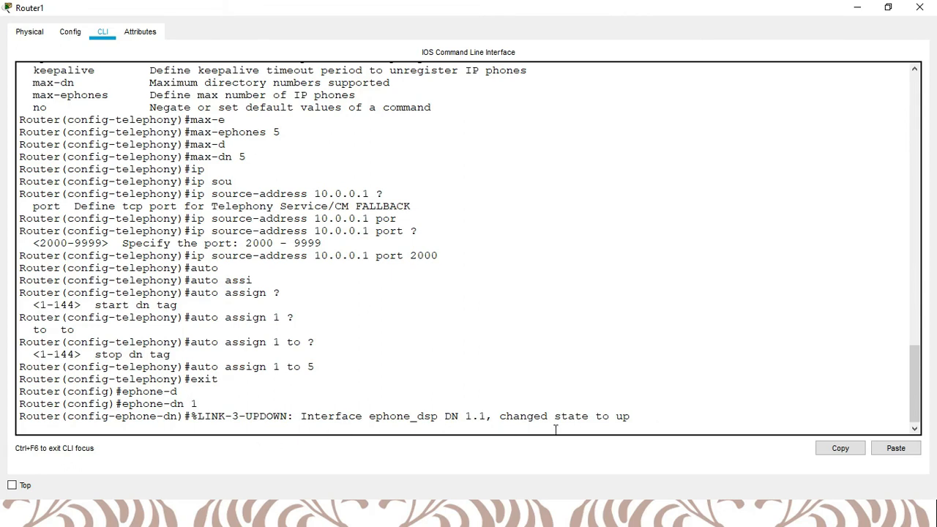
key(Return)
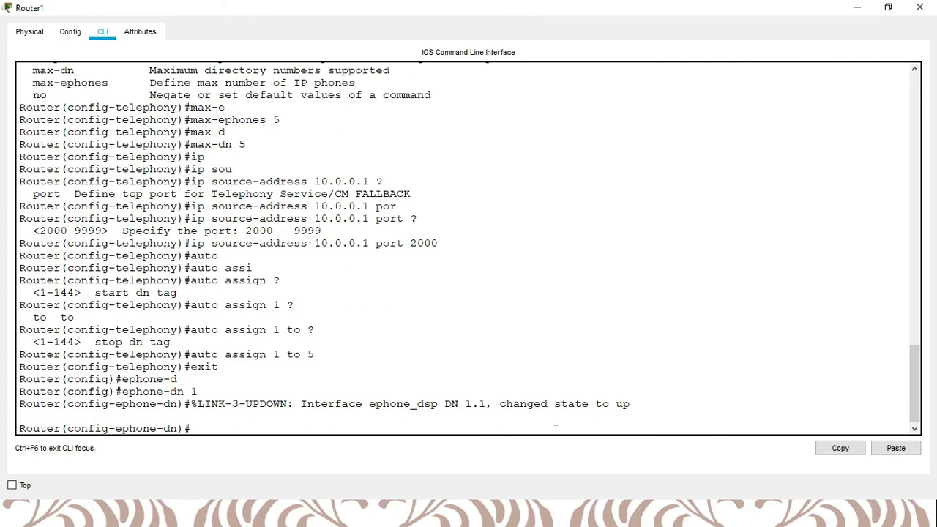
Step: Consult the ephone-dn command help, assign number 111 to ephone-dn 1, and exit to global configuration mode
text(?)
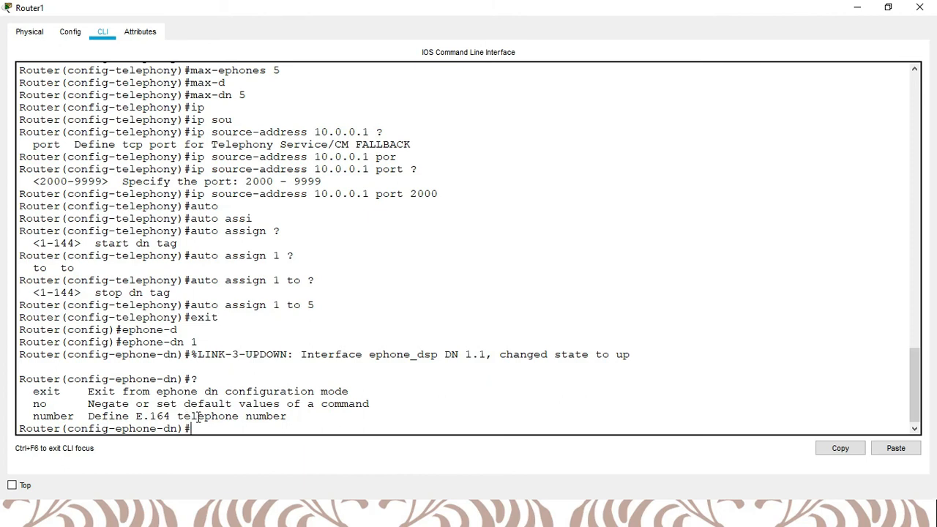
text(num)
key(Tab)
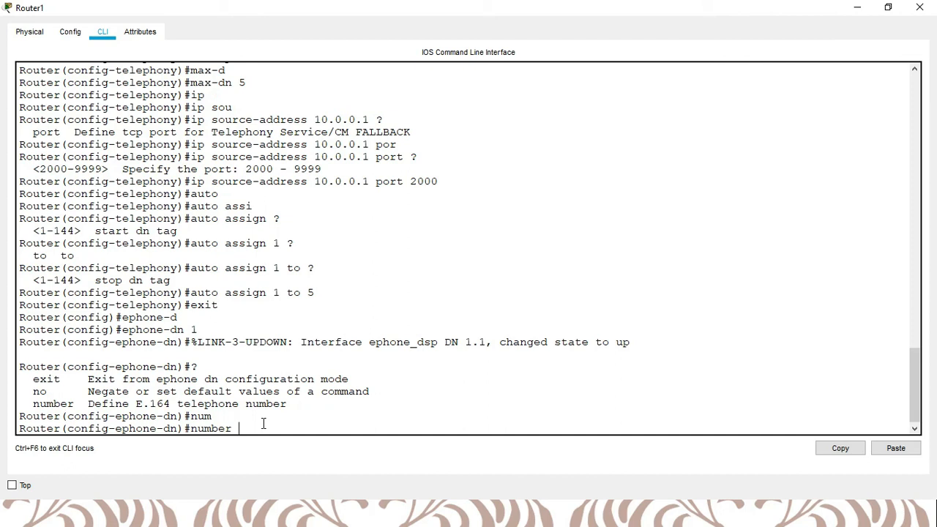
text(111)
key(Return)
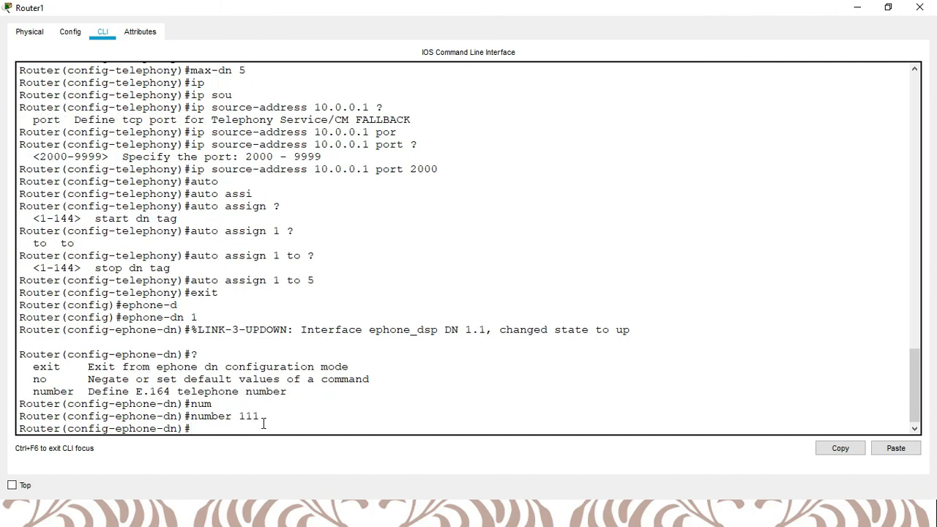
text(exi)
key(Return)
Step: Create directory entry ephone-dn 2 and enter its configuration mode
key(Up)
key(Up)
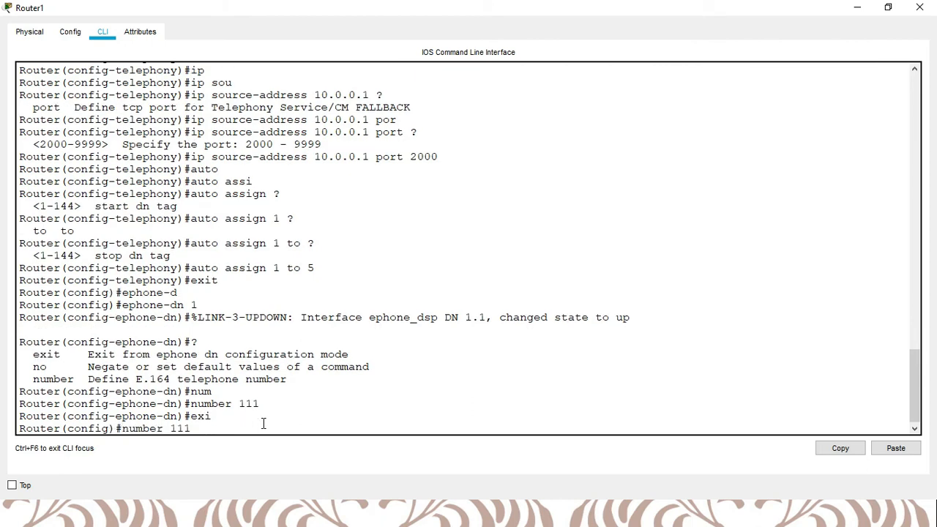
key(Up)
key(BackSpace)
text(2)
key(Return)
key(Return)
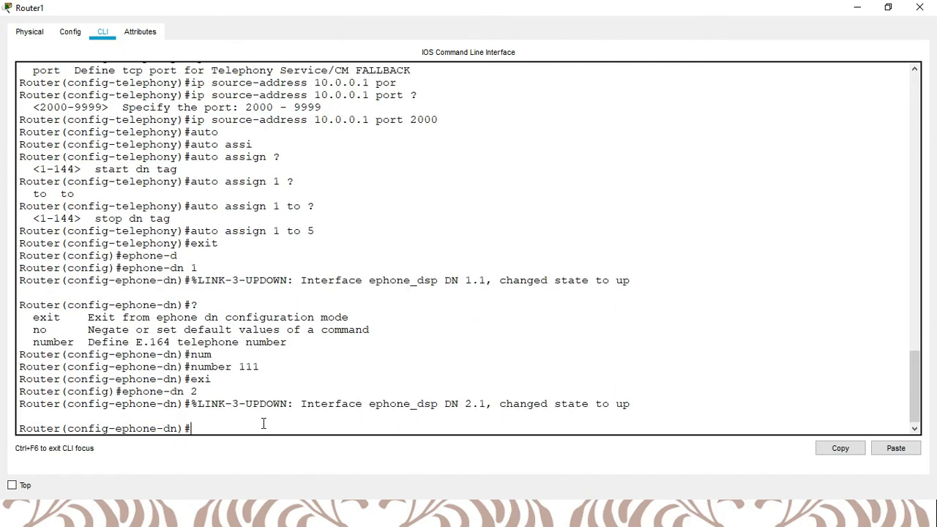
Step: Assign number 222 to ephone-dn 2 and exit to global configuration mode
key(Up)
key(Up)
key(Down)
key(Up)
key(BackSpace)
key(BackSpace)
key(BackSpace)
text(222)
key(Return)
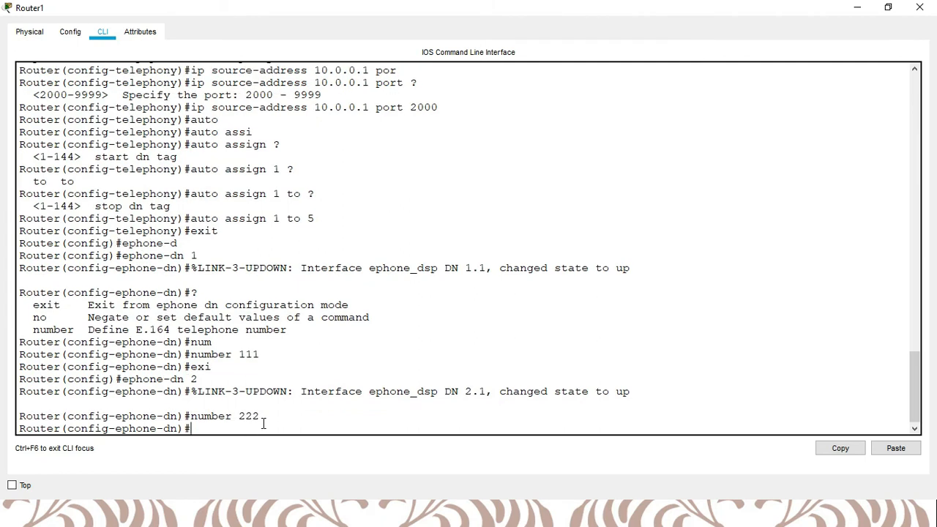
text(exi)
key(Return)
Step: Create directory entry ephone-dn 3 and enter its configuration mode
key(Up)
key(Up)
key(Up)
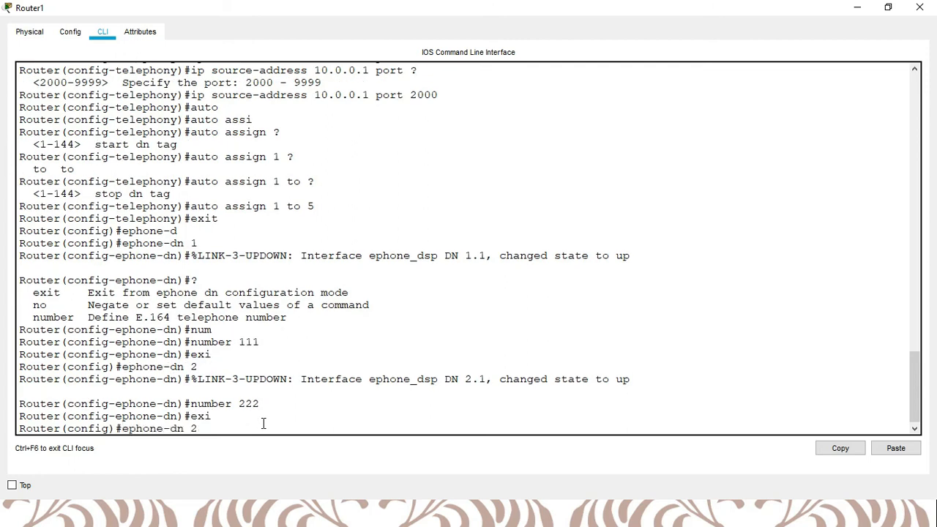
key(BackSpace)
text(3)
key(Return)
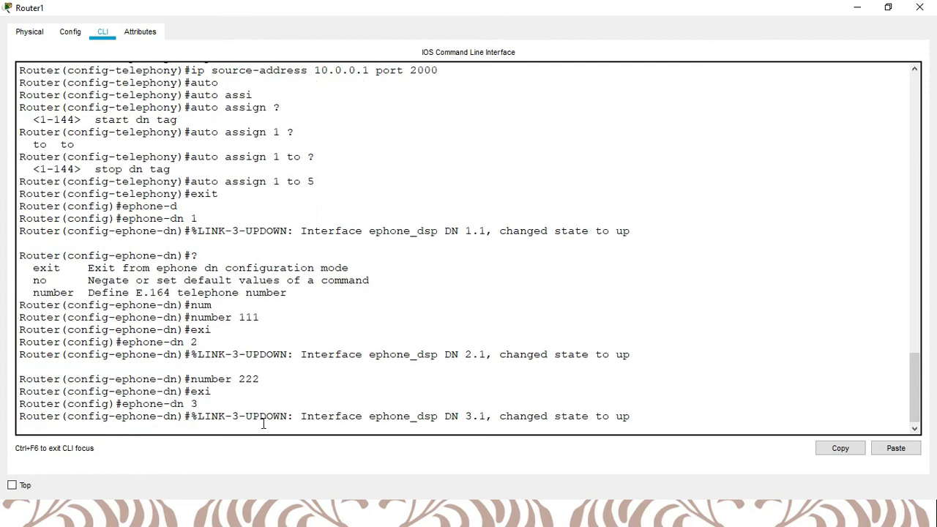
key(Return)
Step: Assign number 333 to ephone-dn 3 and exit to global configuration mode
key(Up)
key(Up)
key(Up)
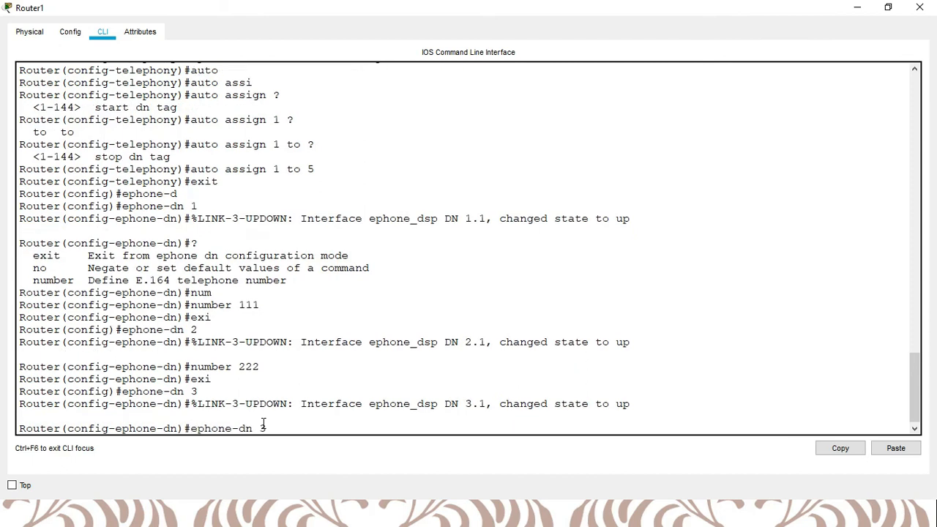
key(BackSpace)
key(BackSpace)
key(BackSpace)
text(333)
key(Return)
text(exi)
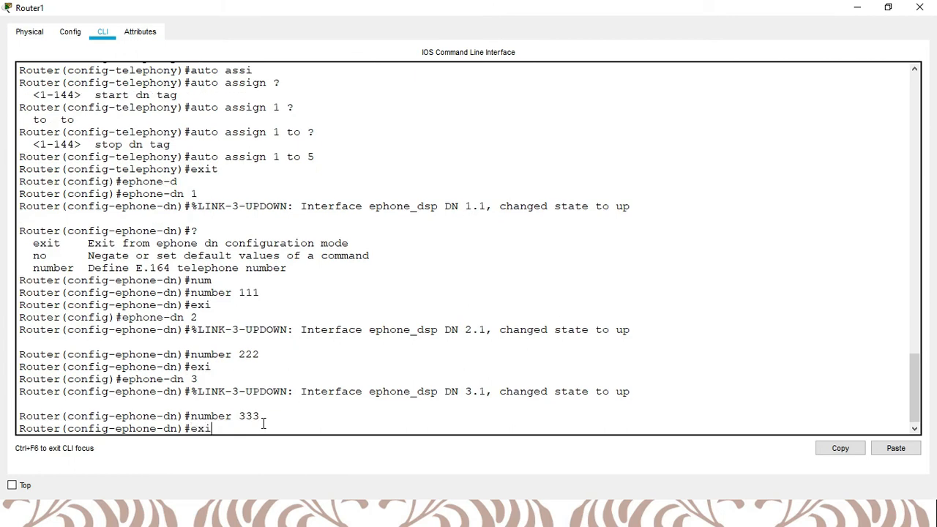
key(Return)
Step: Leave configuration mode, save the router's configuration with wr, and close the Router1 window
text(exi)
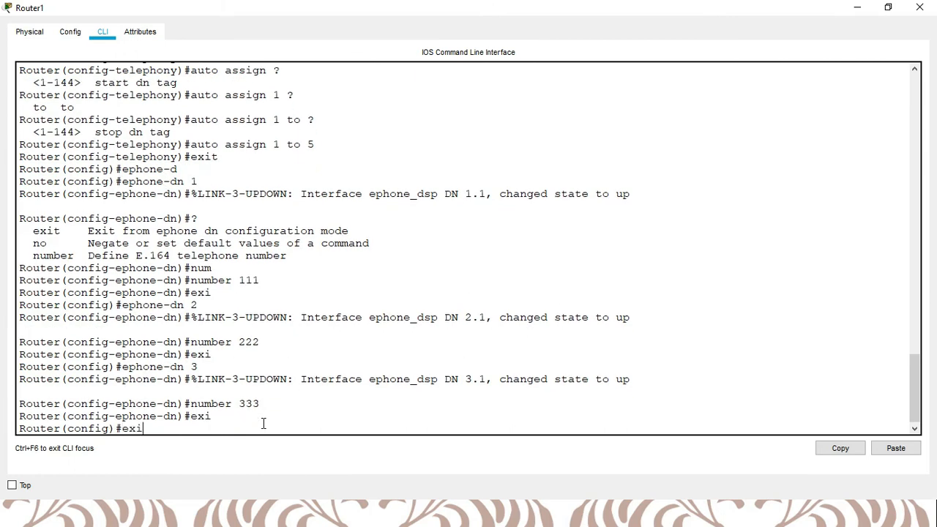
key(Return)
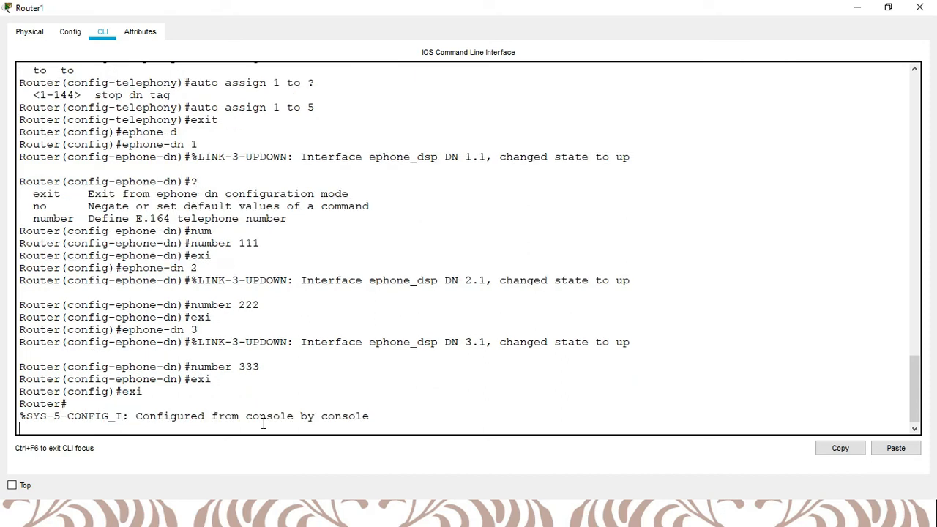
key(Return)
text(wr)
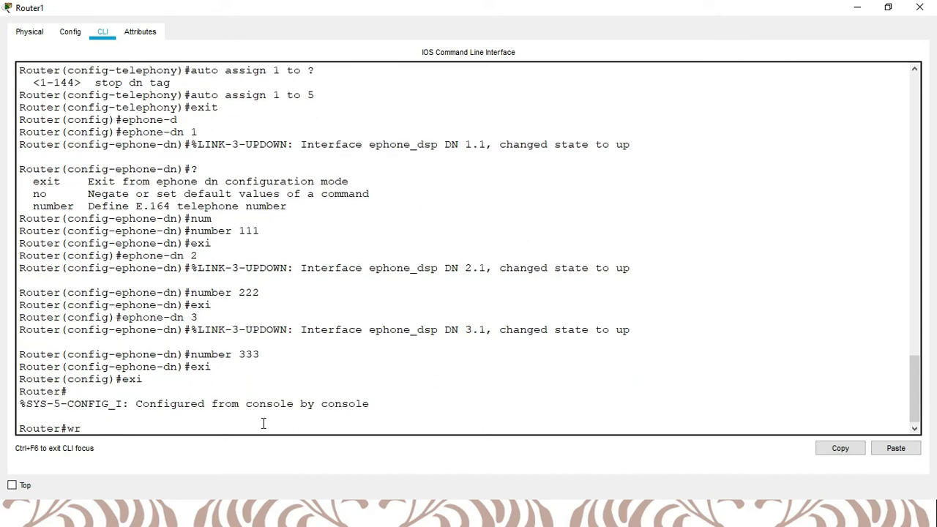
key(Return)
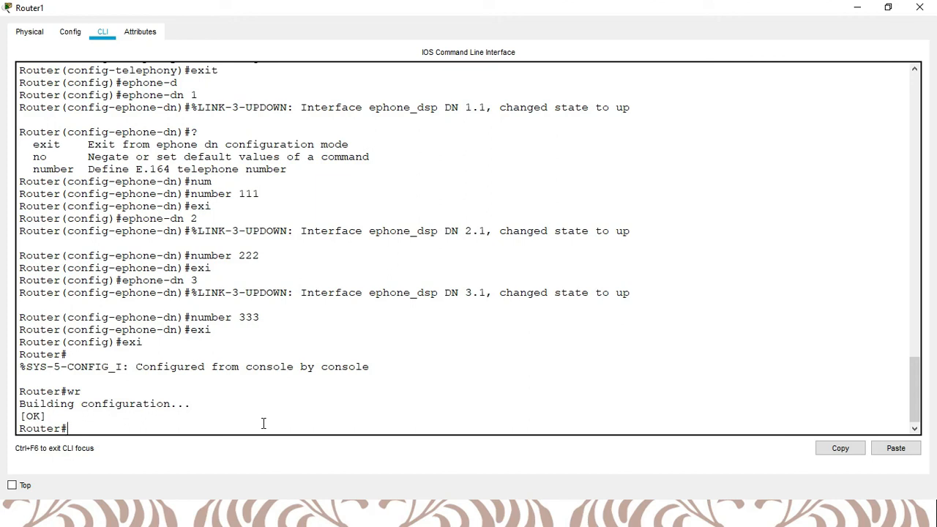
click(883, 9)
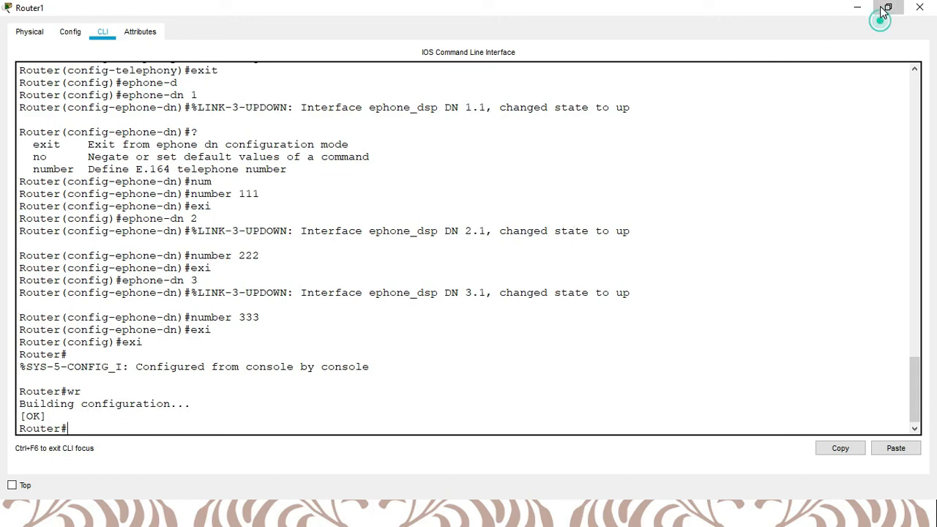
key(alt+F4)
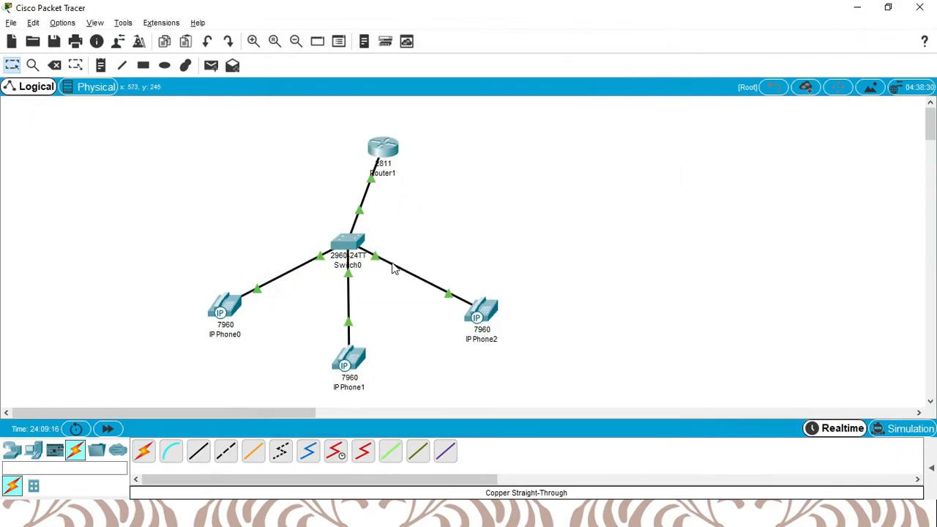
Step: Open the command line interface of Switch0 in a maximized window and bring up its prompt
click(351, 241)
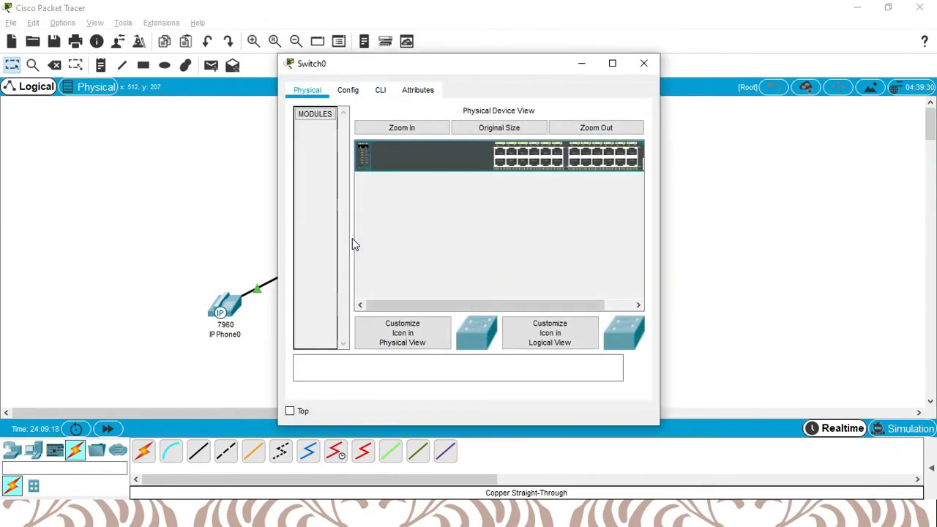
click(382, 94)
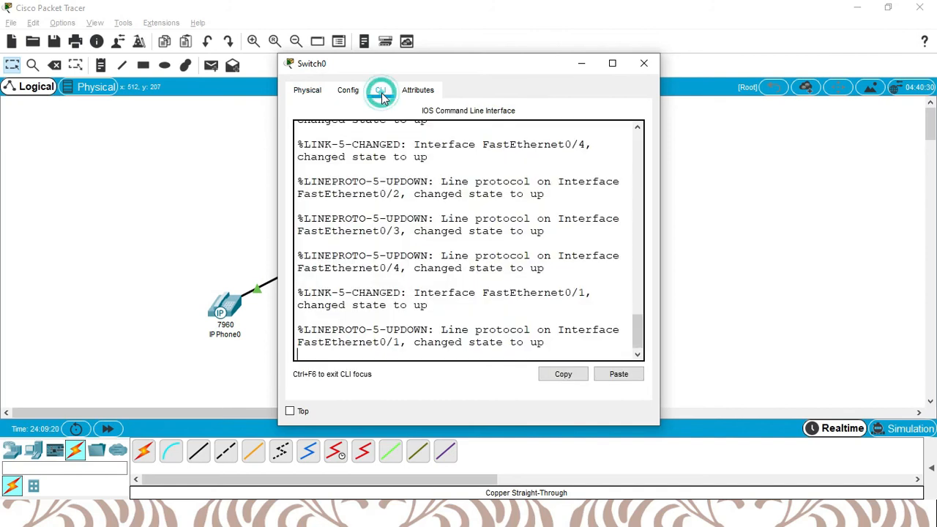
click(621, 63)
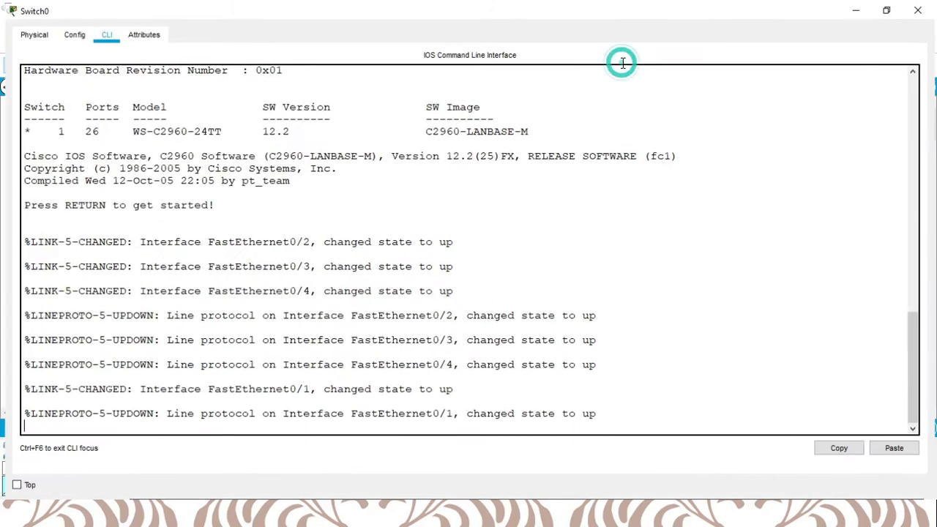
key(Return)
key(Return)
key(Return)
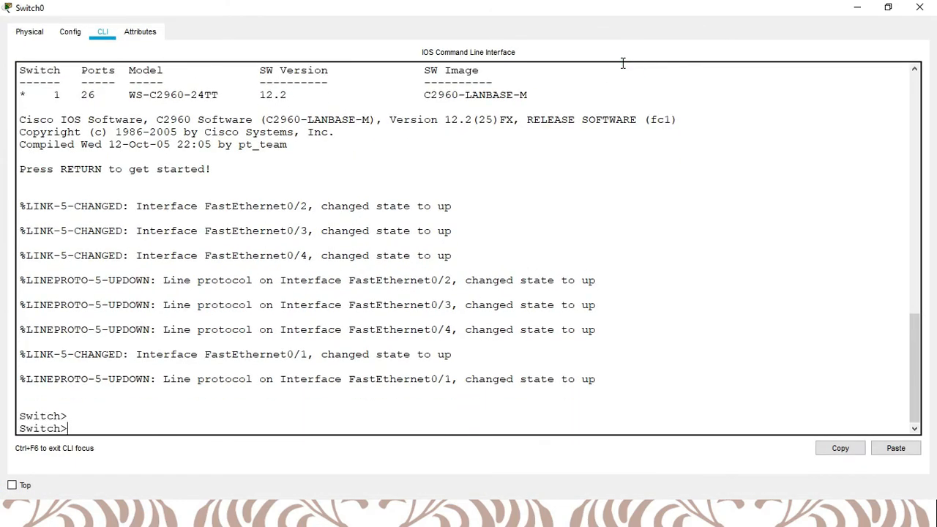
Step: Enter privileged mode on Switch0 and start global configuration from the terminal
text(en)
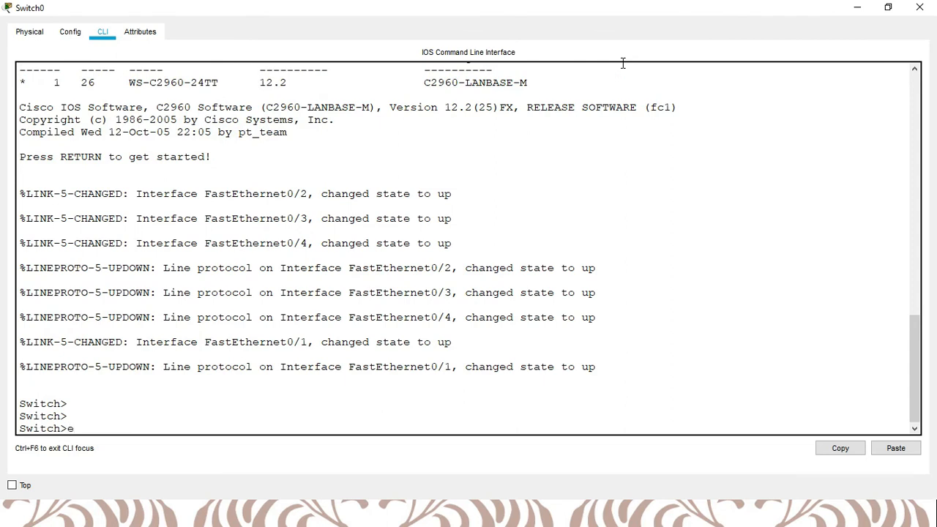
key(Return)
text(conf)
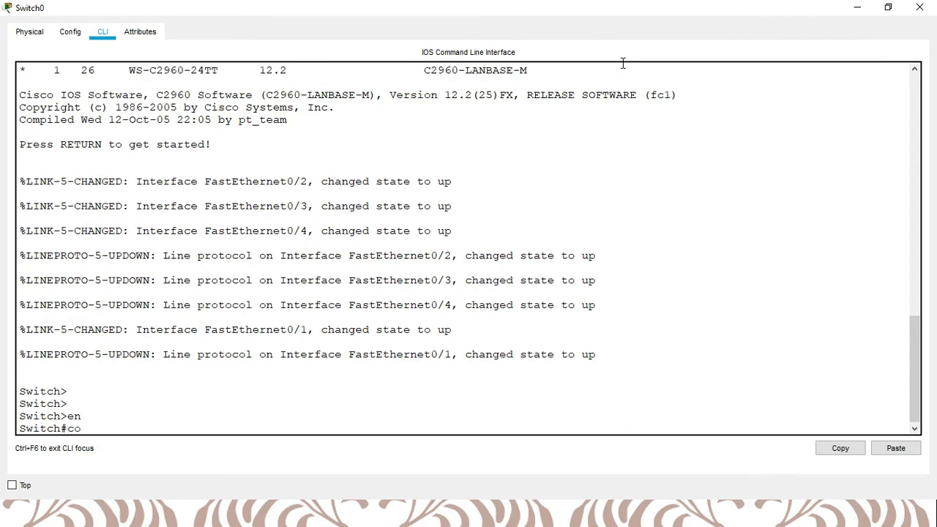
key(Return)
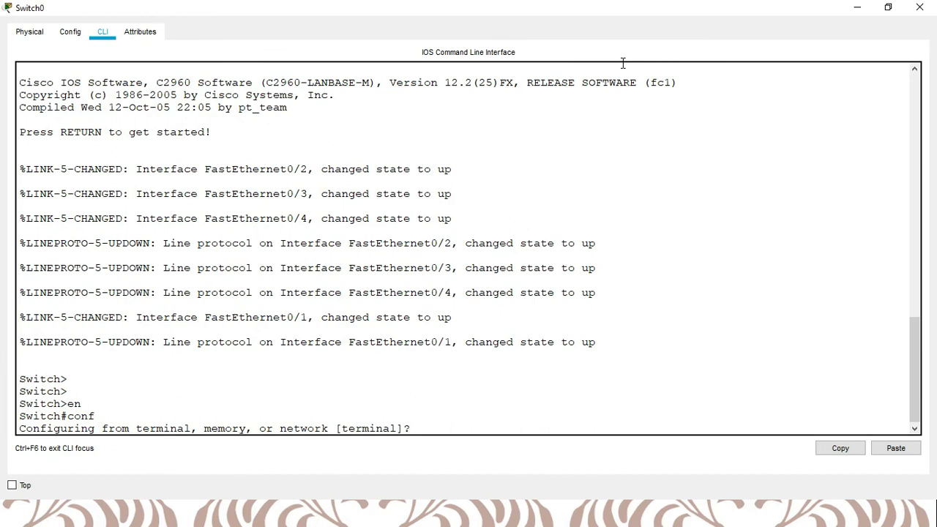
text(t)
key(Return)
key(Return)
key(Return)
Step: Try to select switch ports 2 to 10 with the command interface fastEthernet 0/2-10
text(inter)
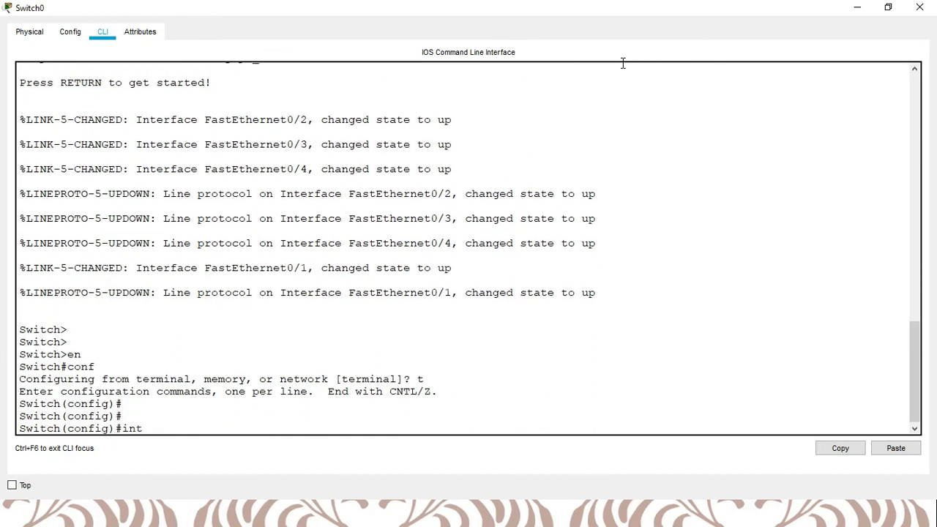
key(Tab)
text(fa)
key(Tab)
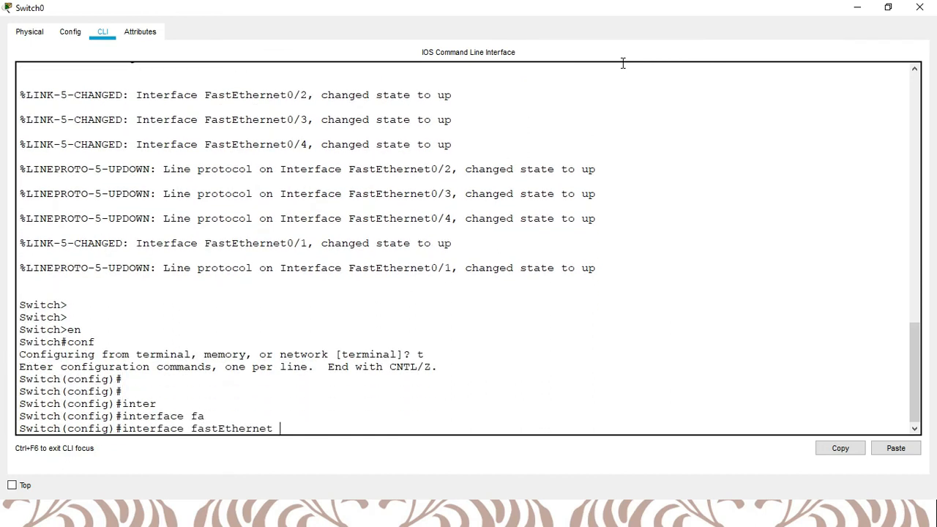
text(0/2-10)
key(Return)
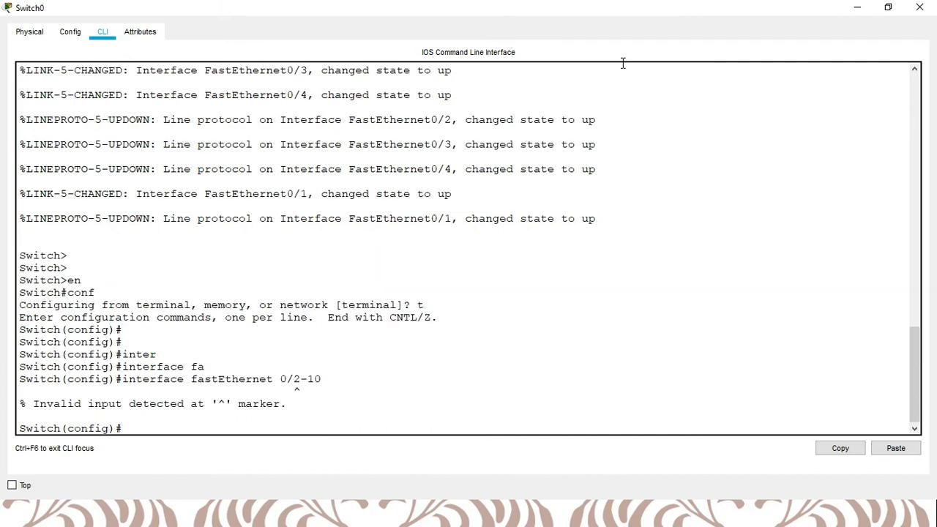
Step: Correct the port selection to interface range fastEthernet 0/2-10 and enter range configuration mode
key(Up)
key(Left)
key(Left)
key(Left)
key(Left)
key(Left)
key(Left)
key(Left)
key(Left)
key(Left)
key(Left)
key(Left)
key(Left)
key(Left)
key(Left)
key(Left)
key(Left)
key(Left)
key(Left)
key(Left)
text(range)
key(Return)
Step: Set the selected FastEthernet port range to access mode with switchport mode acc
text(sw)
key(Tab)
text(mo)
key(Tab)
text(acc)
key(Return)
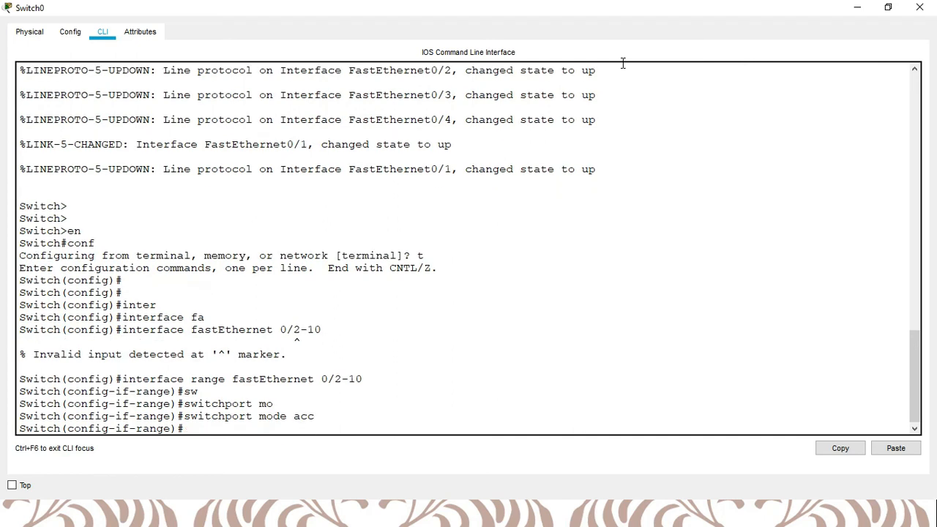
Step: Assign voice VLAN 1 to the selected port range with switchport voice vlan 1
text(sw)
key(Tab)
text(voi)
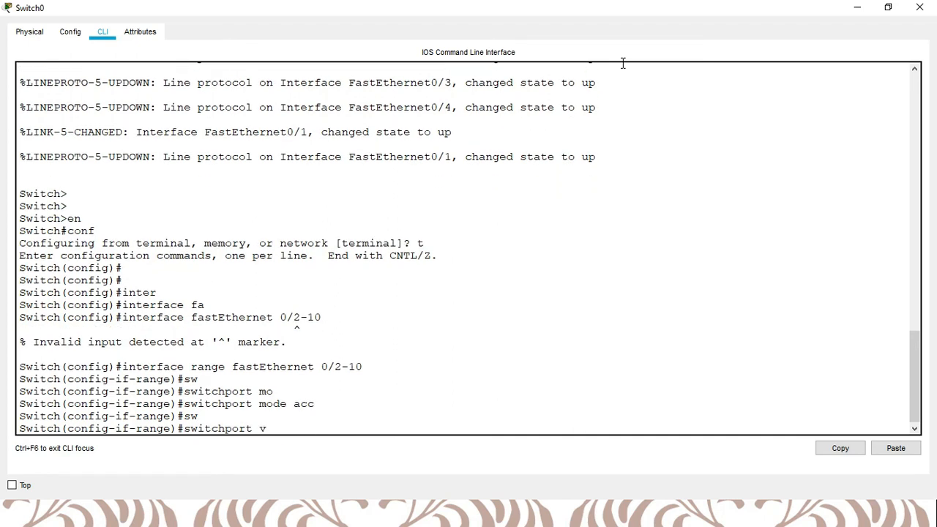
key(Tab)
text(vl)
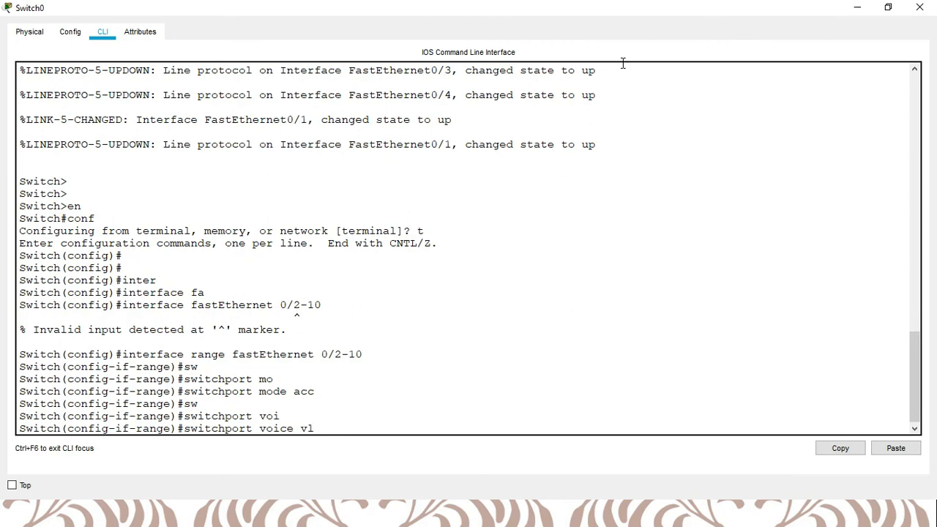
key(Tab)
text(1)
key(Return)
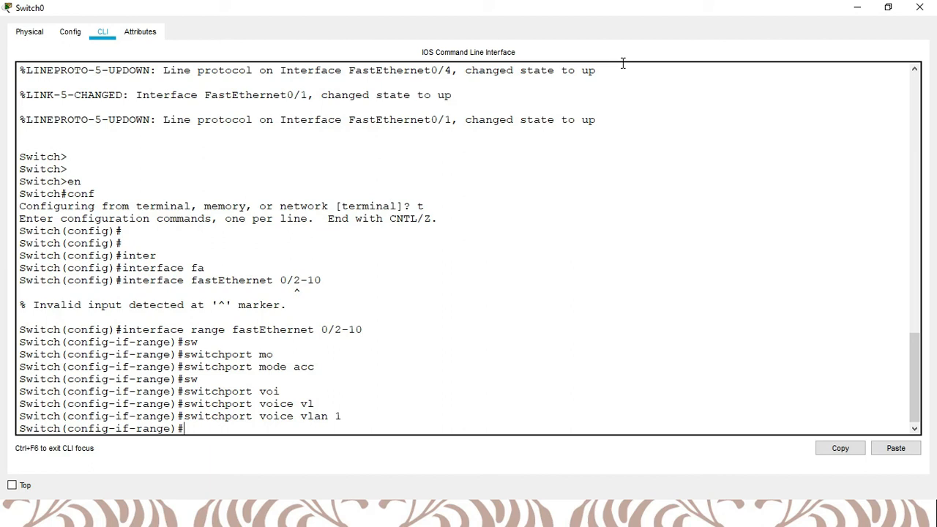
Step: Exit to privileged mode, save the switch's configuration with wr, and close the Switch0 window
text(exi)
key(Return)
text(exi)
key(Return)
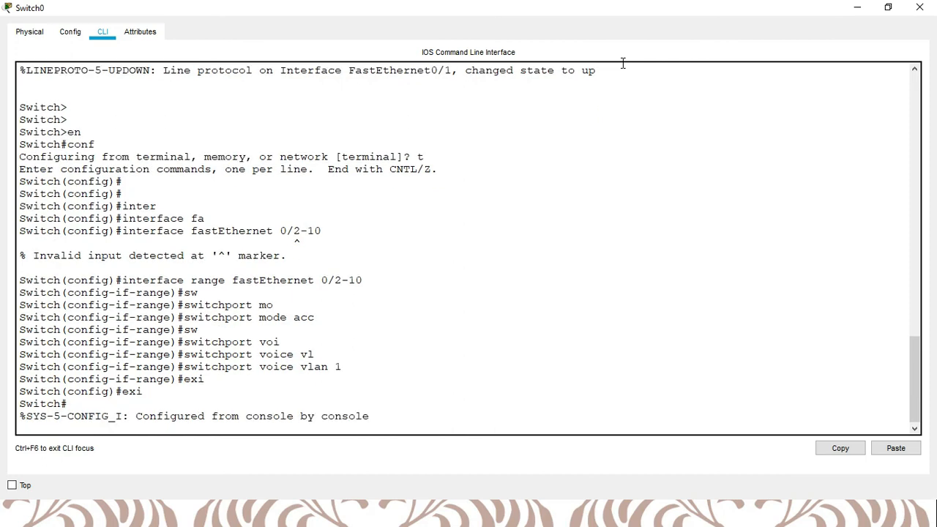
text(wr)
key(Return)
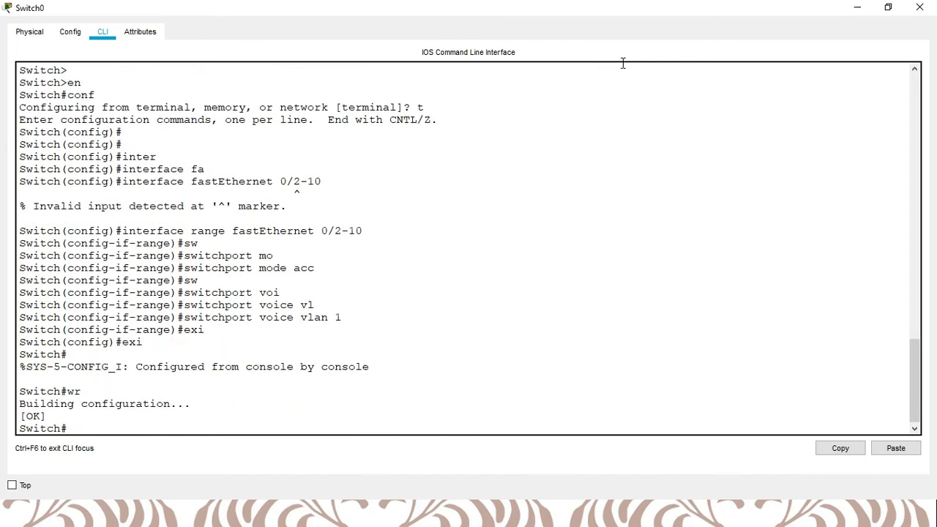
click(888, 8)
click(809, 208)
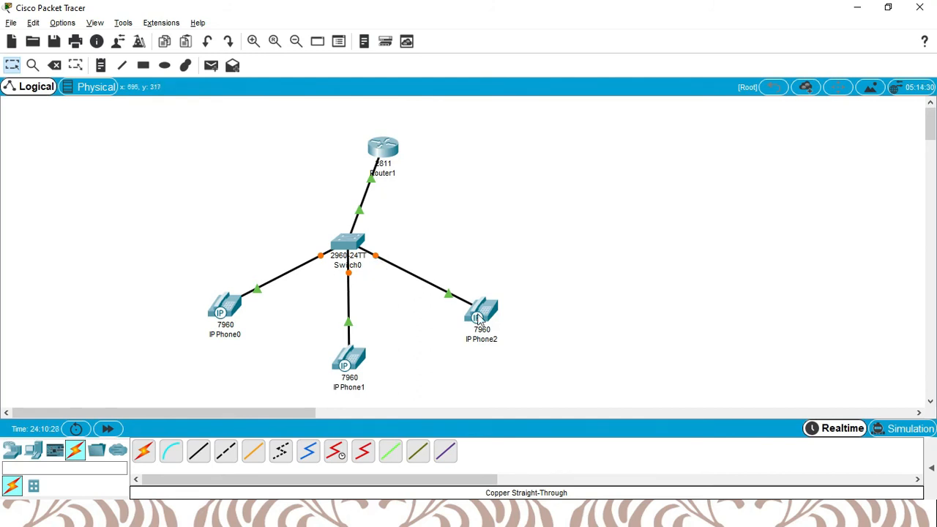
Step: Inspect the IP address and line number details of IP Phone2 and IP Phone1 in the topology
mouse_move(483, 319)
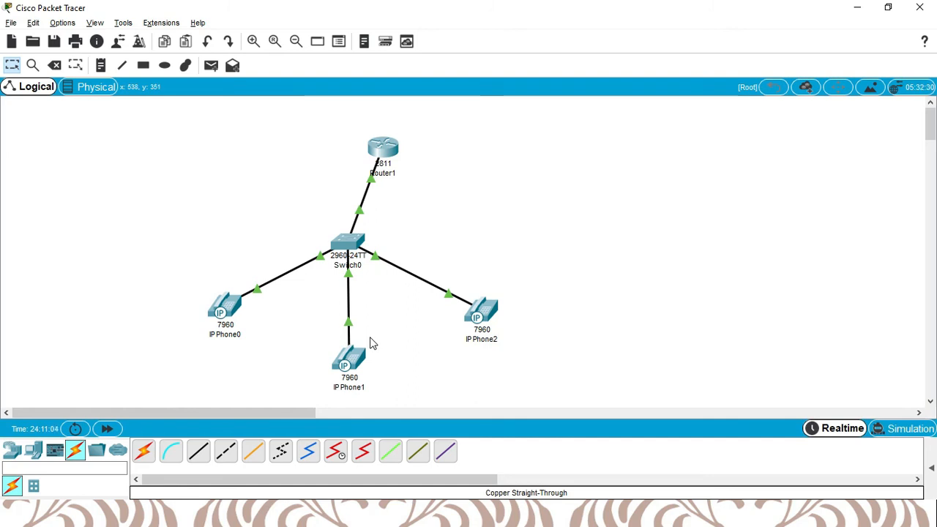
mouse_move(360, 352)
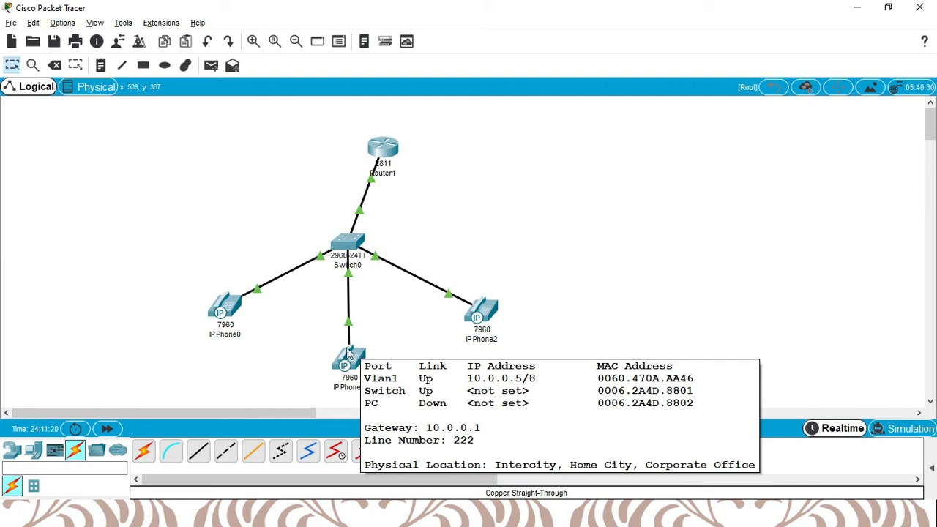
Step: Check IP Phone0's address and line details, and open its interactive phone interface in a maximized window
mouse_move(235, 311)
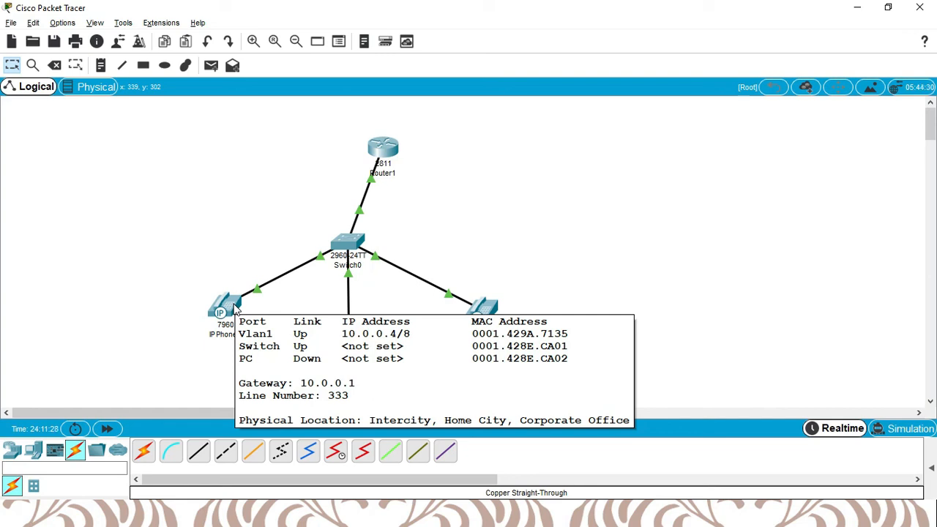
click(236, 311)
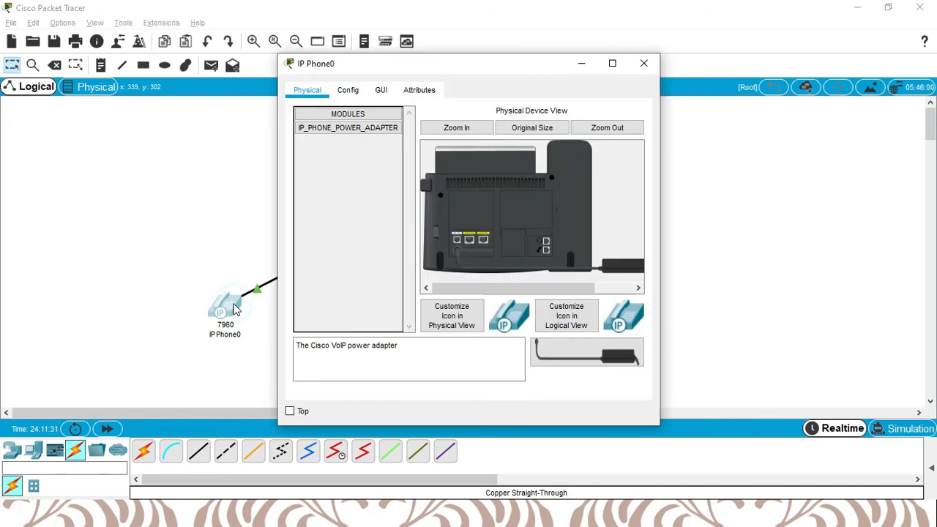
click(612, 63)
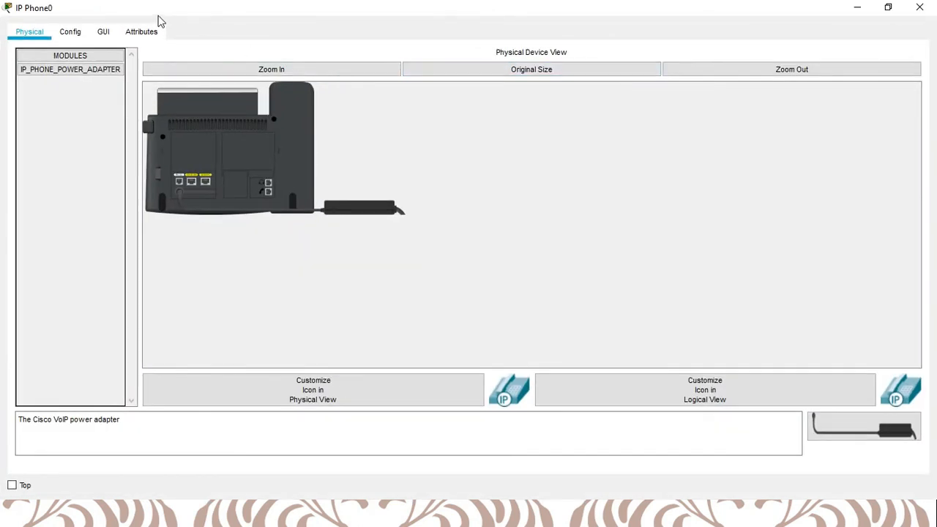
click(100, 37)
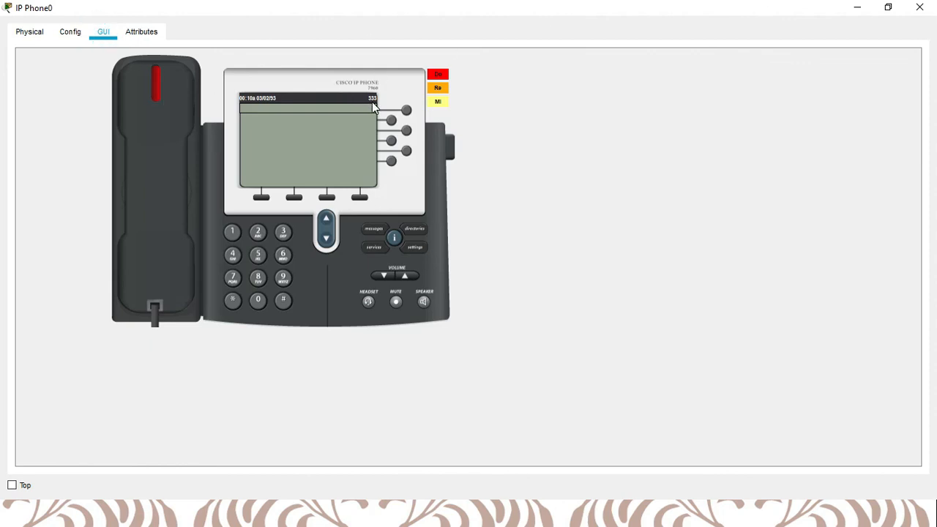
Step: Dial extension 222 on IP Phone0 and lift its handset to place the call
click(257, 233)
click(258, 233)
click(258, 233)
click(146, 175)
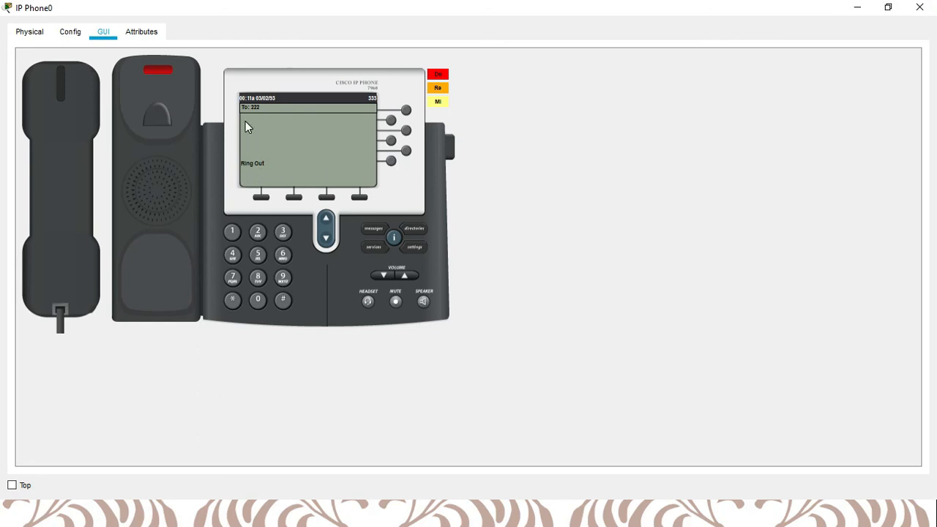
Step: Restore the IP Phone0 window, move it clear of the topology, and open IP Phone1's interactive phone interface maximized
click(888, 6)
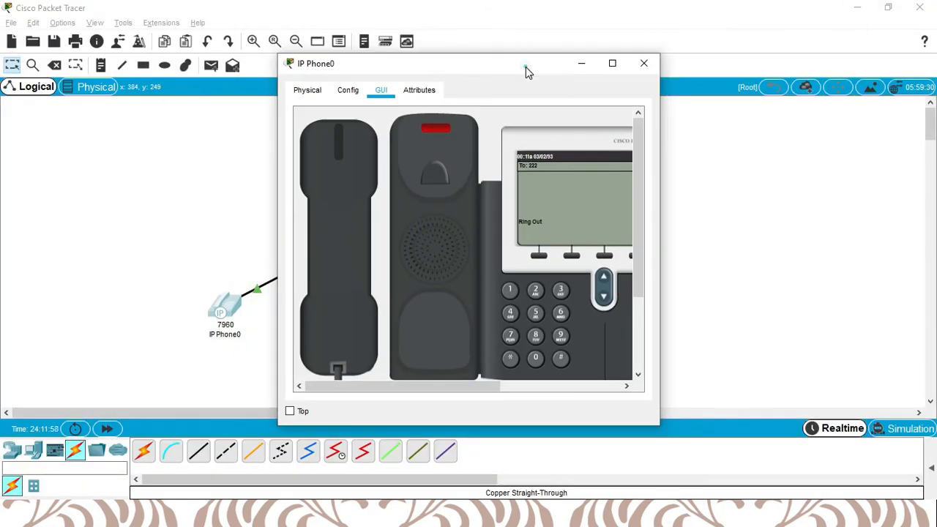
drag(526, 67, 740, 42)
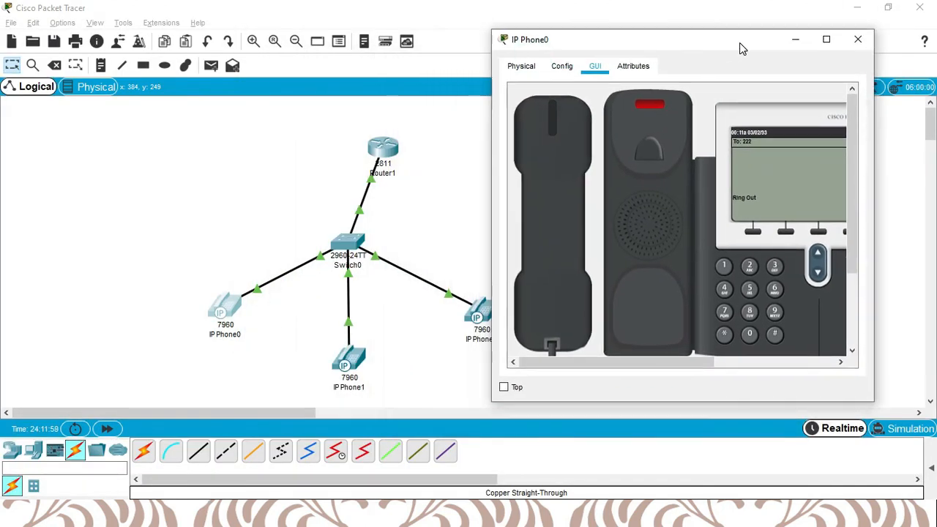
click(360, 366)
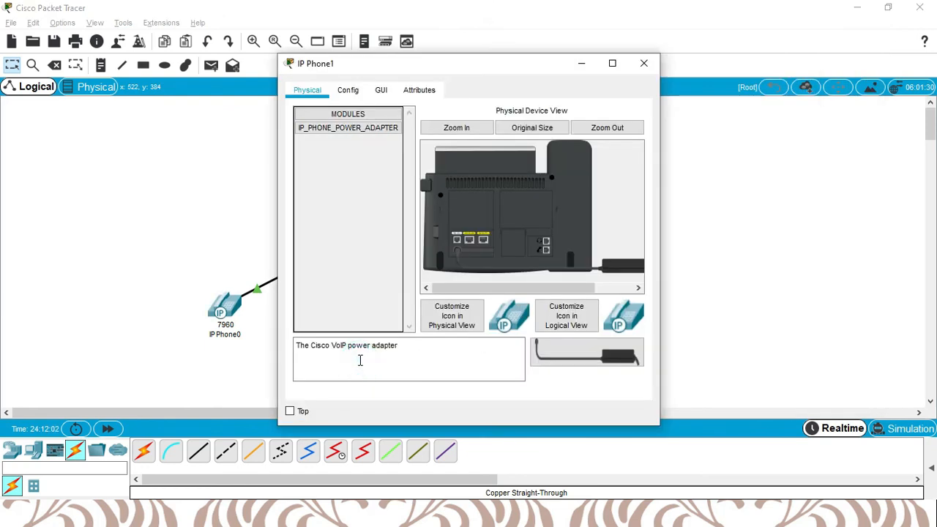
click(381, 90)
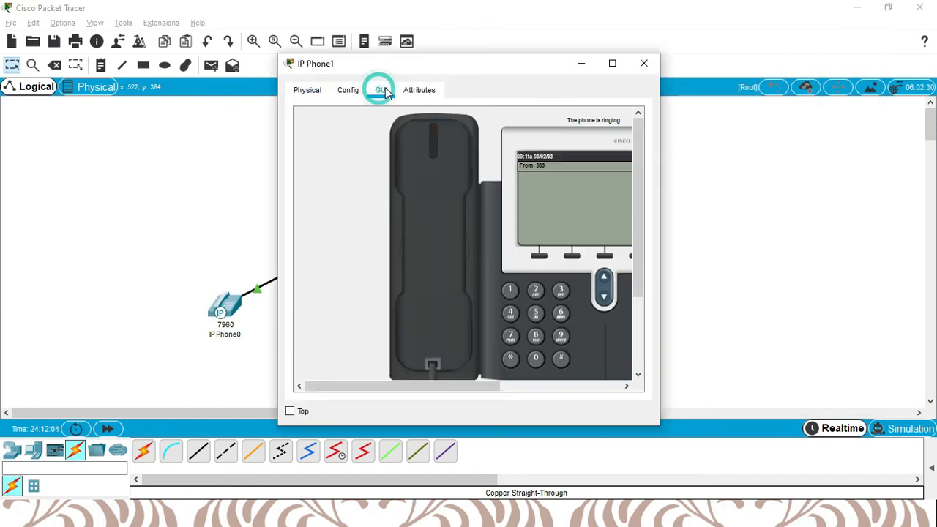
click(614, 63)
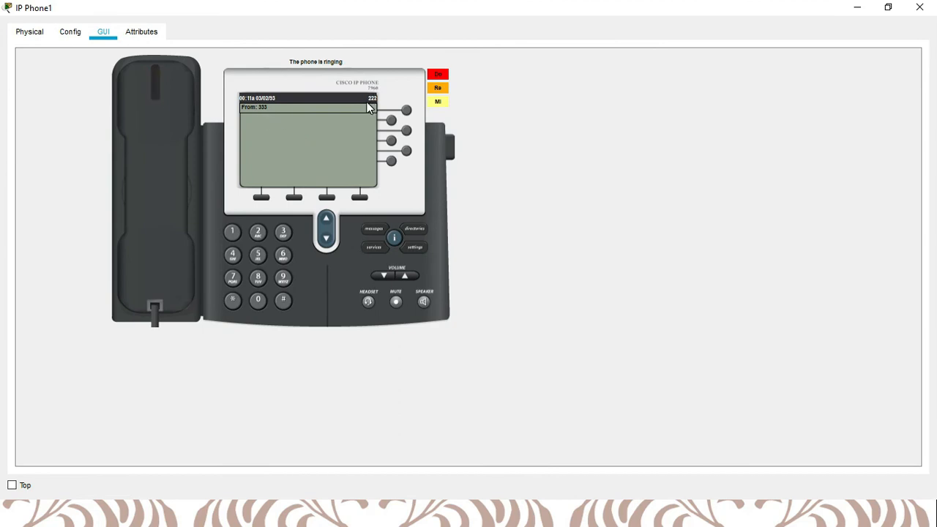
Step: Answer the incoming call on IP Phone1 by lifting its handset, and return to the topology
click(143, 198)
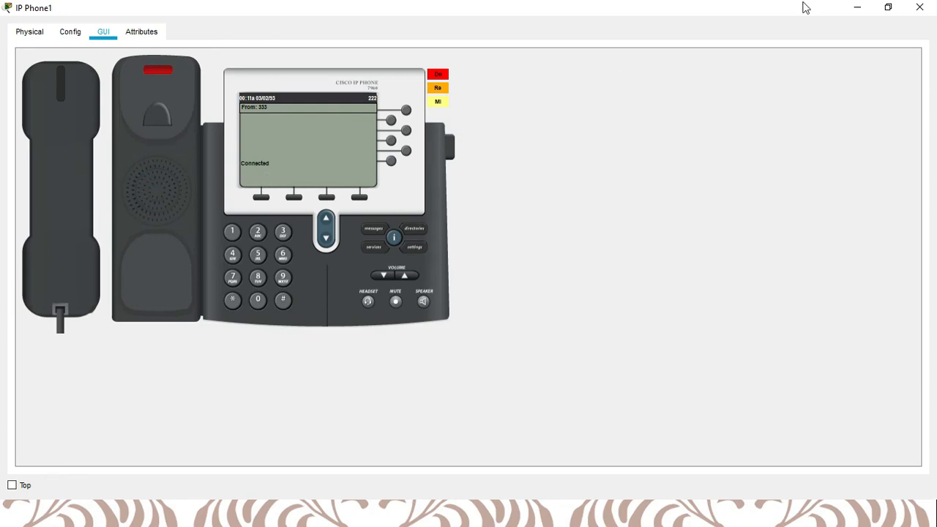
click(889, 8)
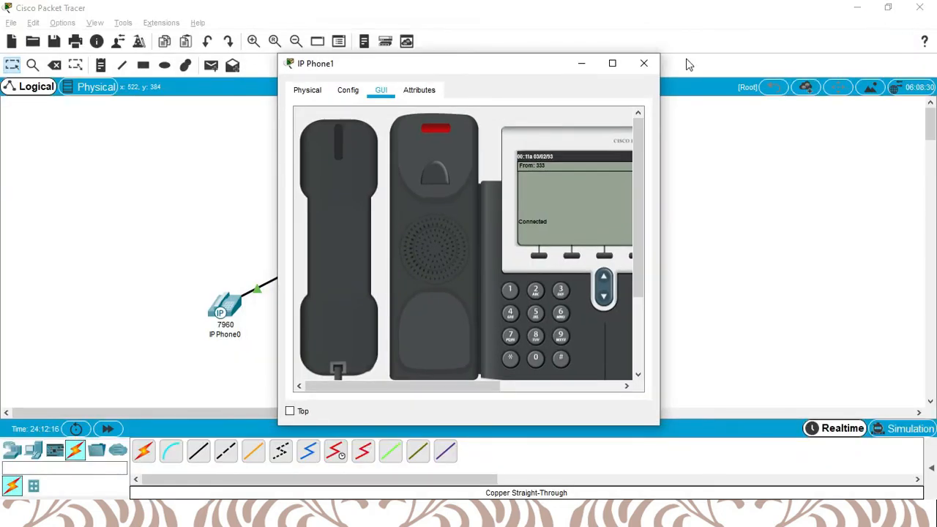
click(202, 214)
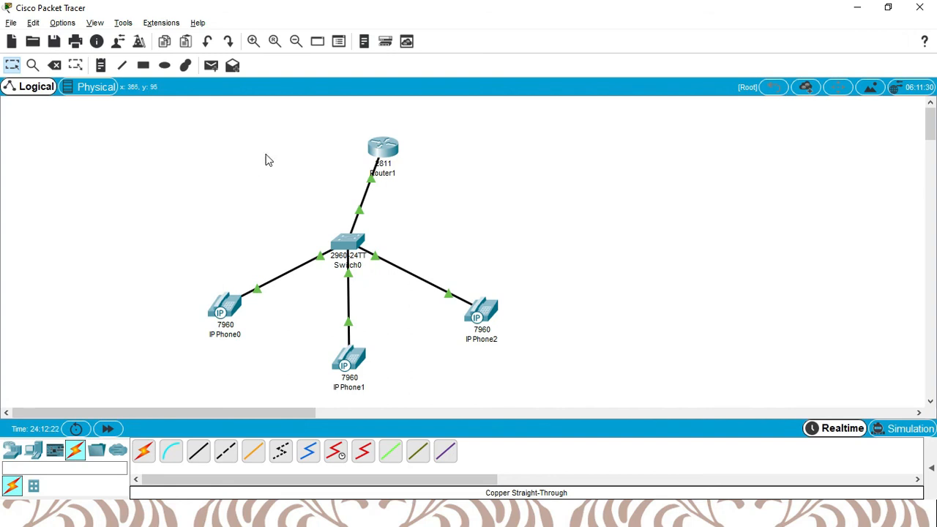
Step: Review the phone registration messages in Router1's command line and return to the topology
click(382, 150)
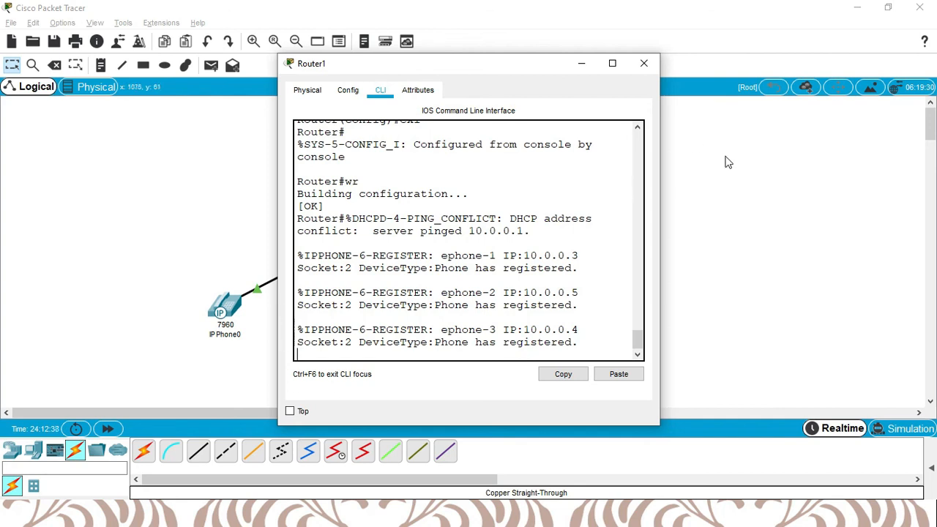
click(682, 227)
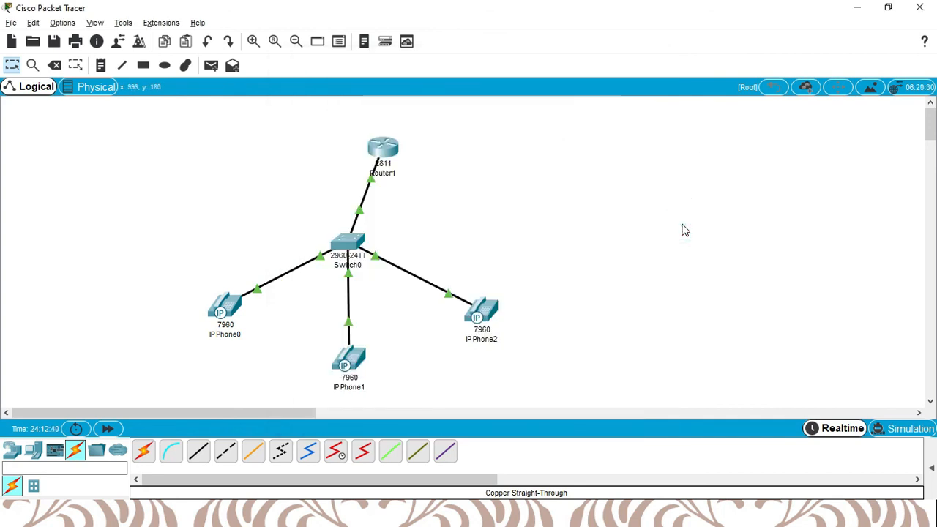